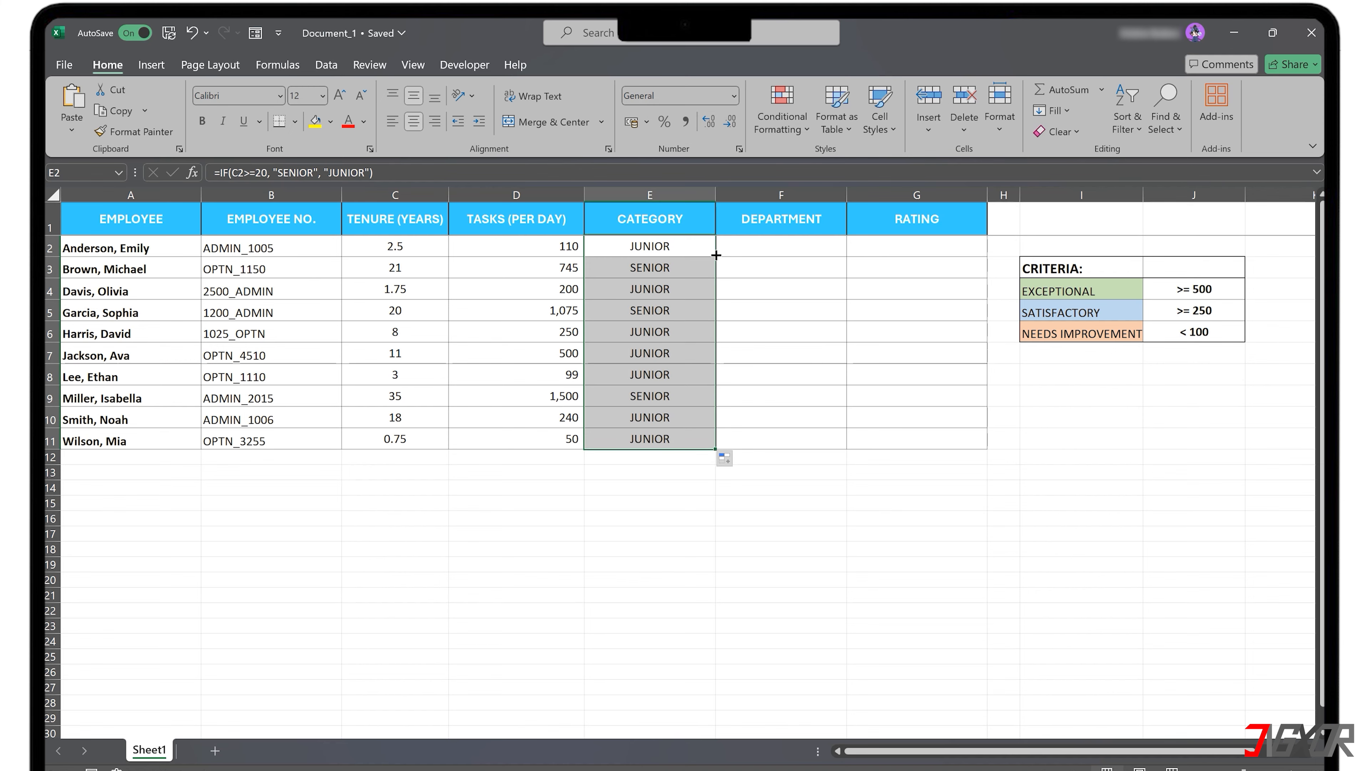
{"action": "left_click", "coordinate": [714, 255]}
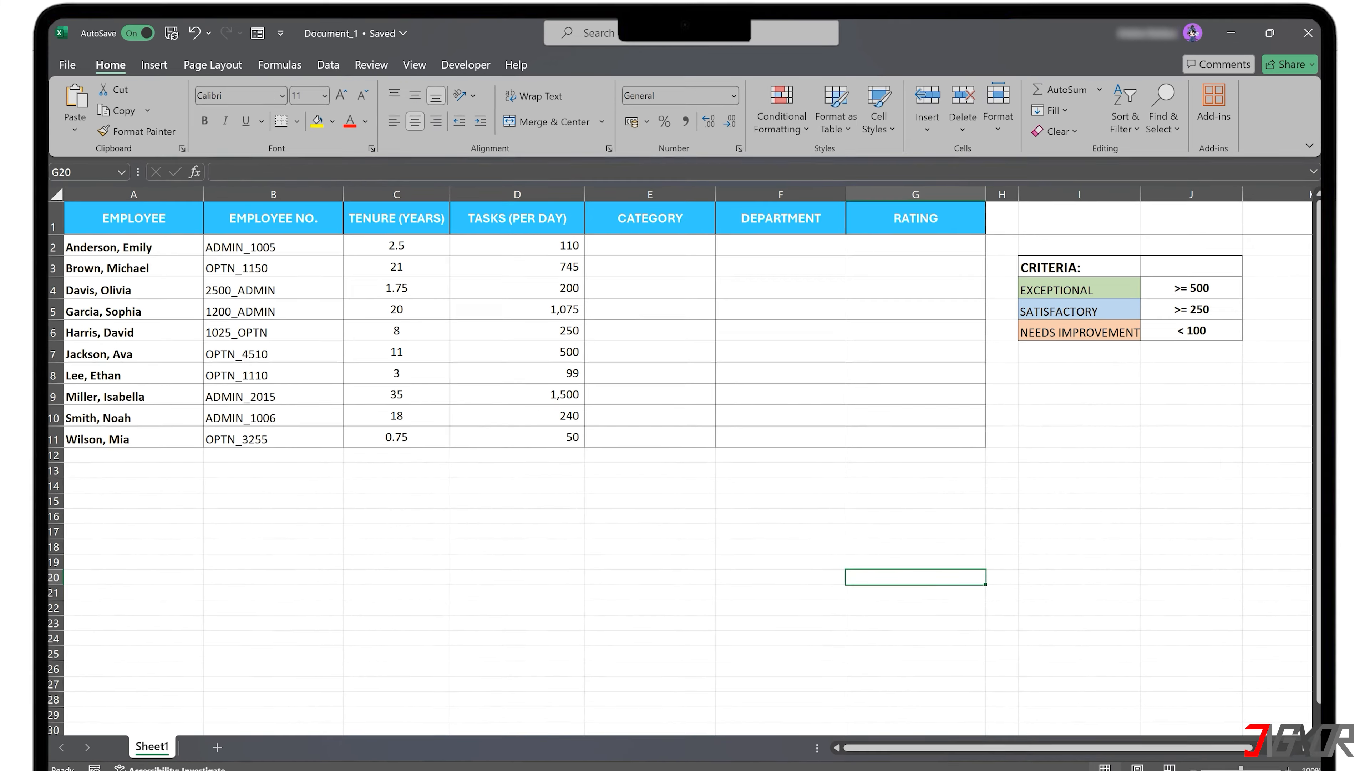
Enter the formula =IF(C2>=20, "SENIOR", "JUNIOR") in E2 to categorise the first employee by tenure
{"action": "left_click", "coordinate": [622, 248]}
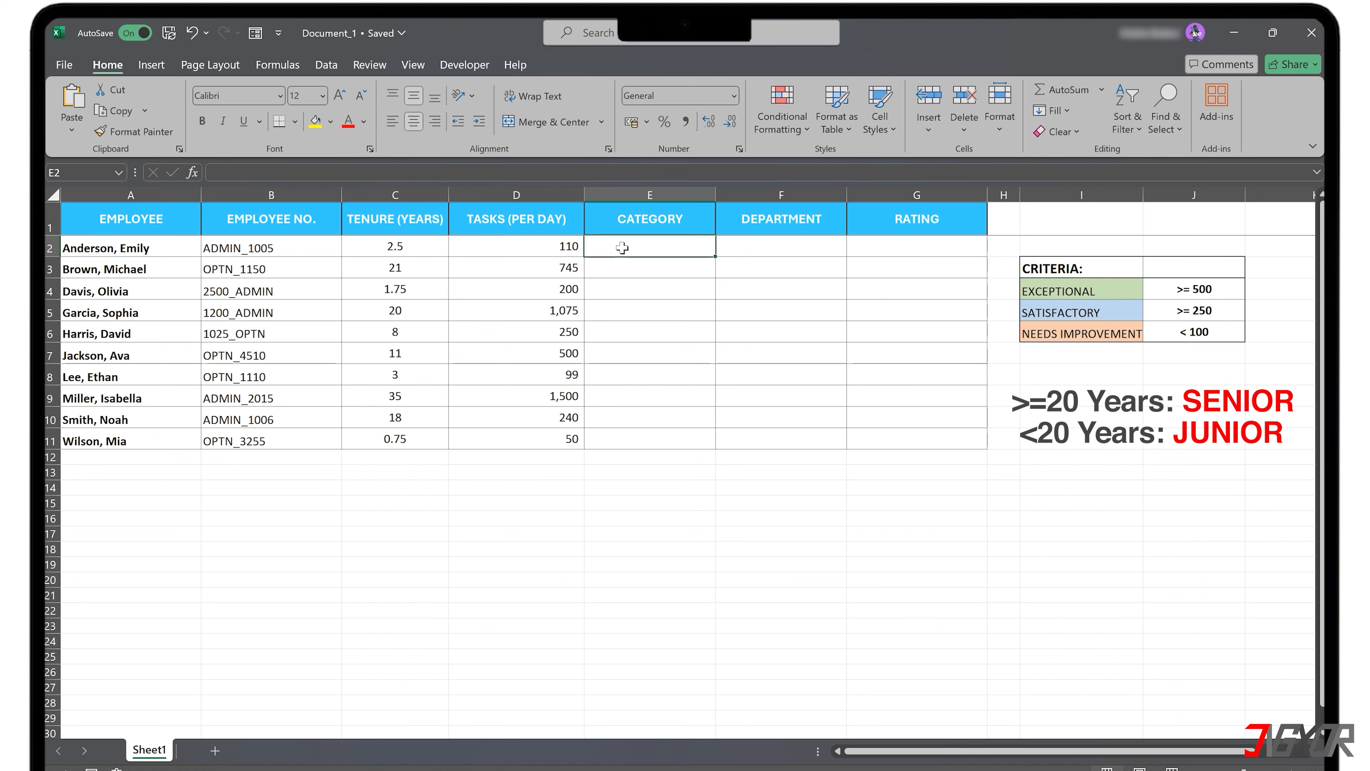
{"action": "type", "text": "=IF"}
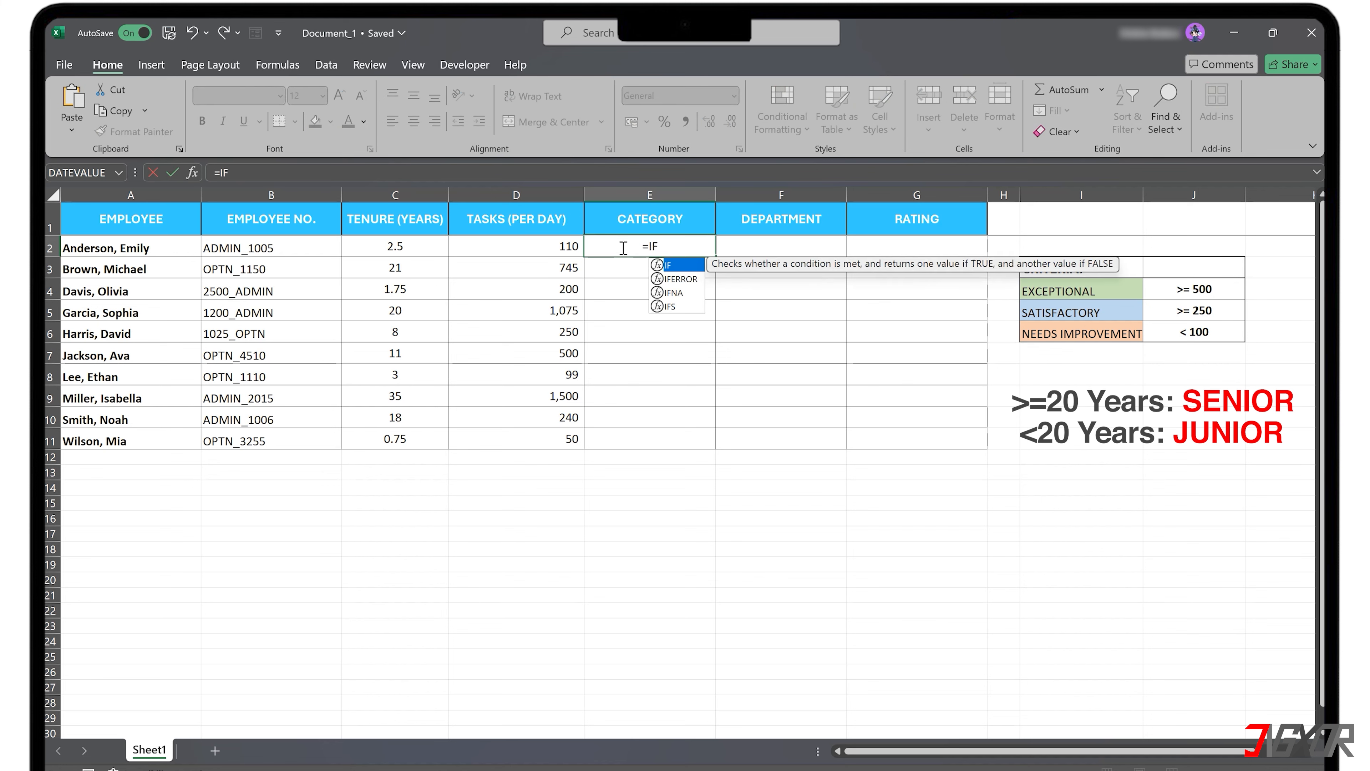
{"action": "type", "text": "("}
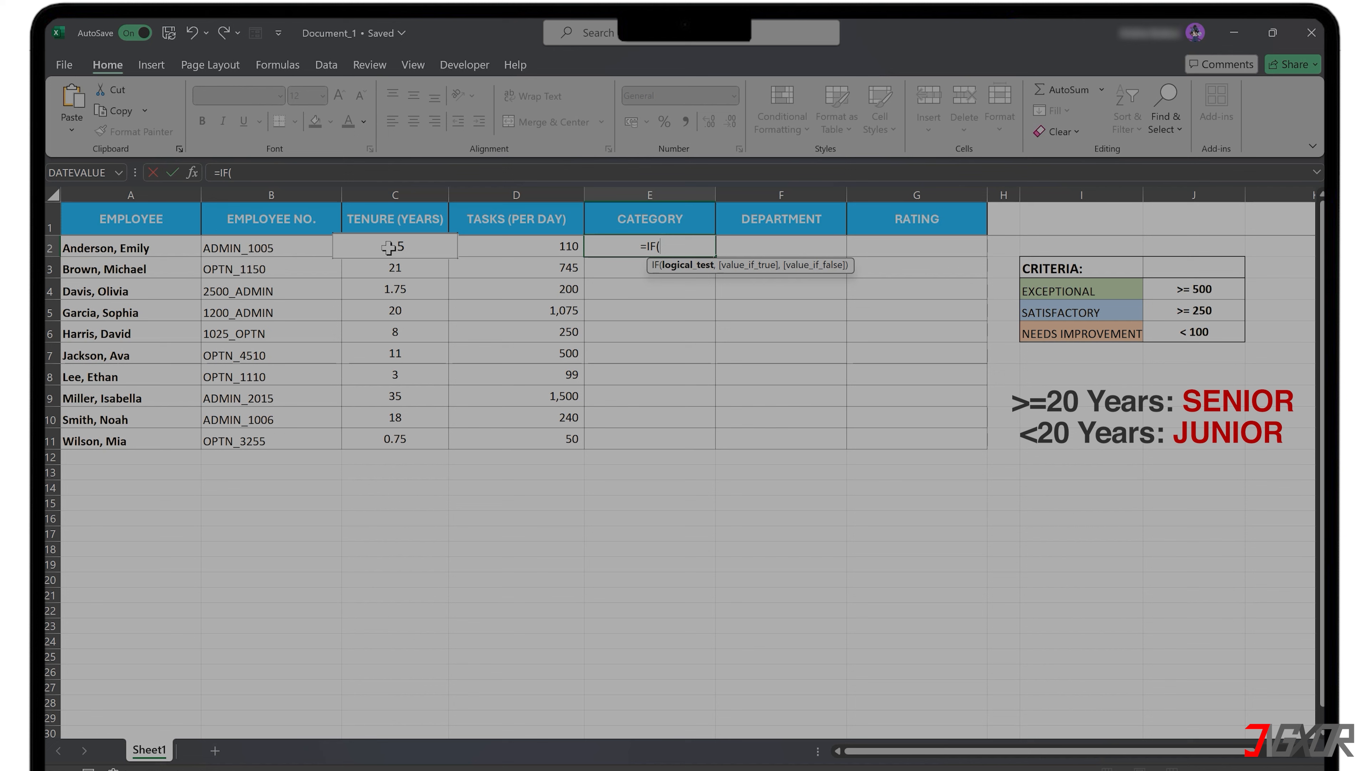
{"action": "left_click", "coordinate": [388, 246]}
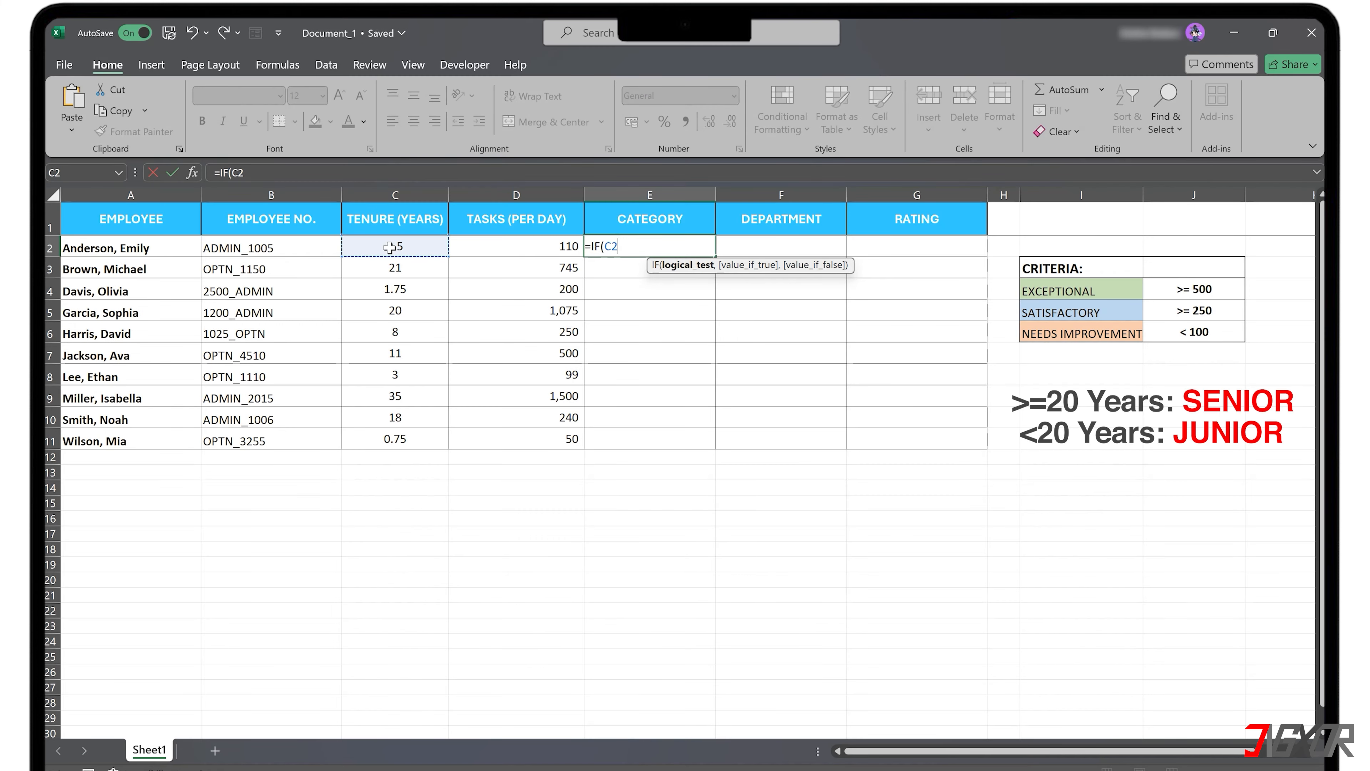
{"action": "type", "text": ">"}
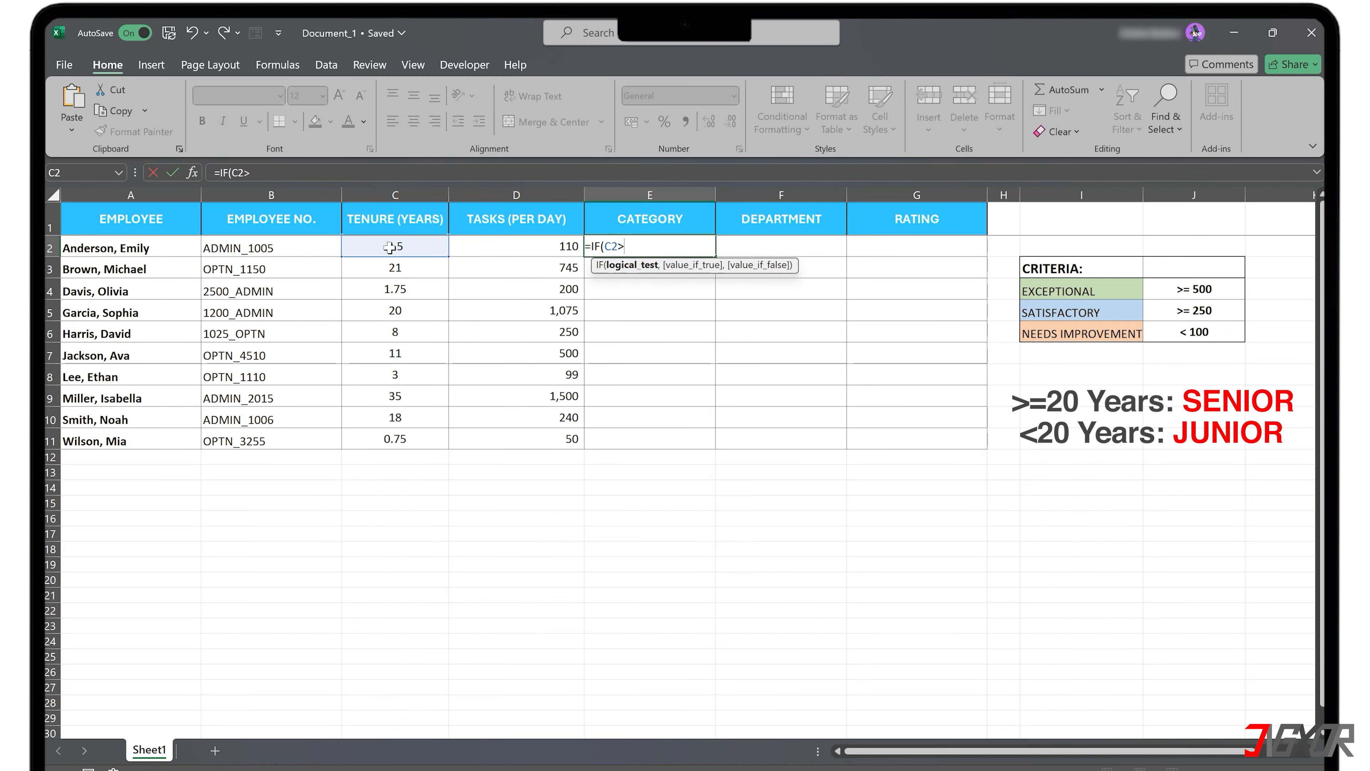
{"action": "type", "text": "=20,"}
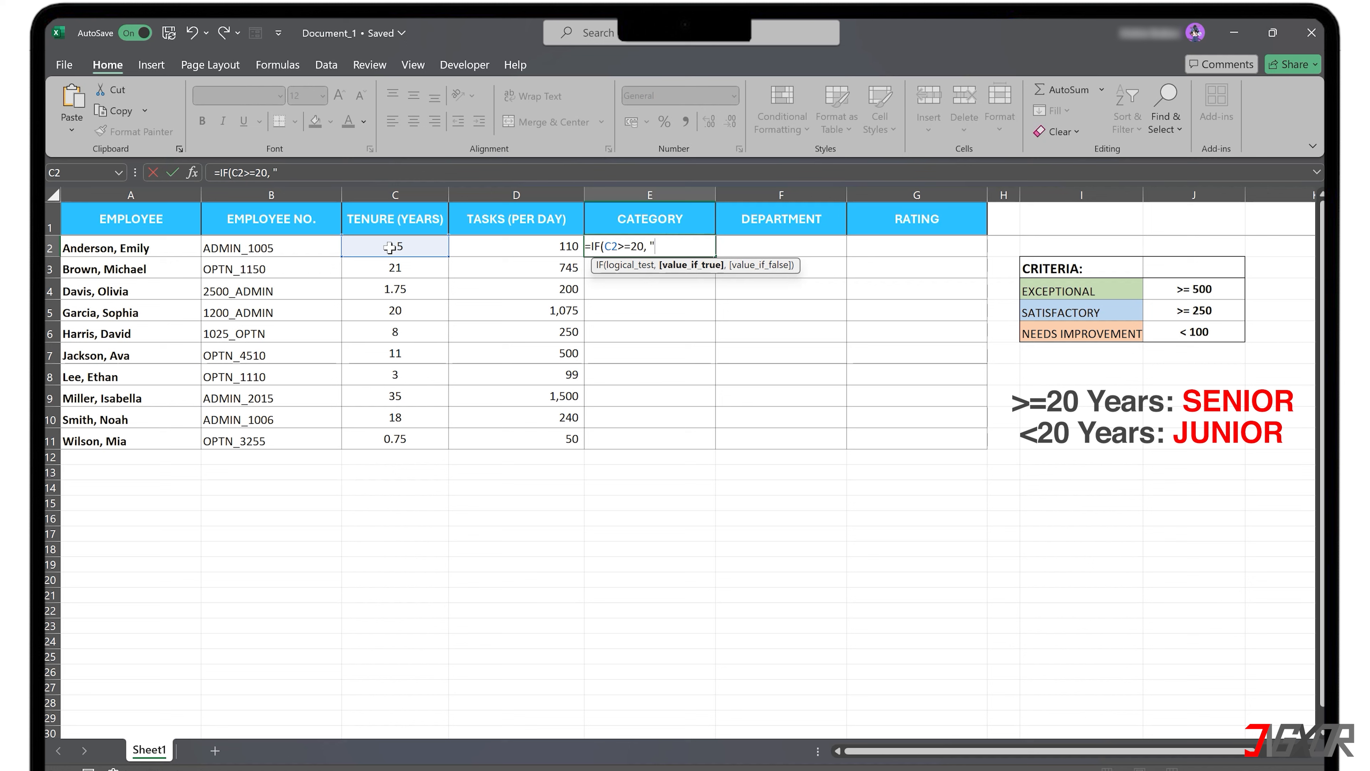
{"action": "type", "text": "\")"}
{"action": "type", "text": "SENIOR"}
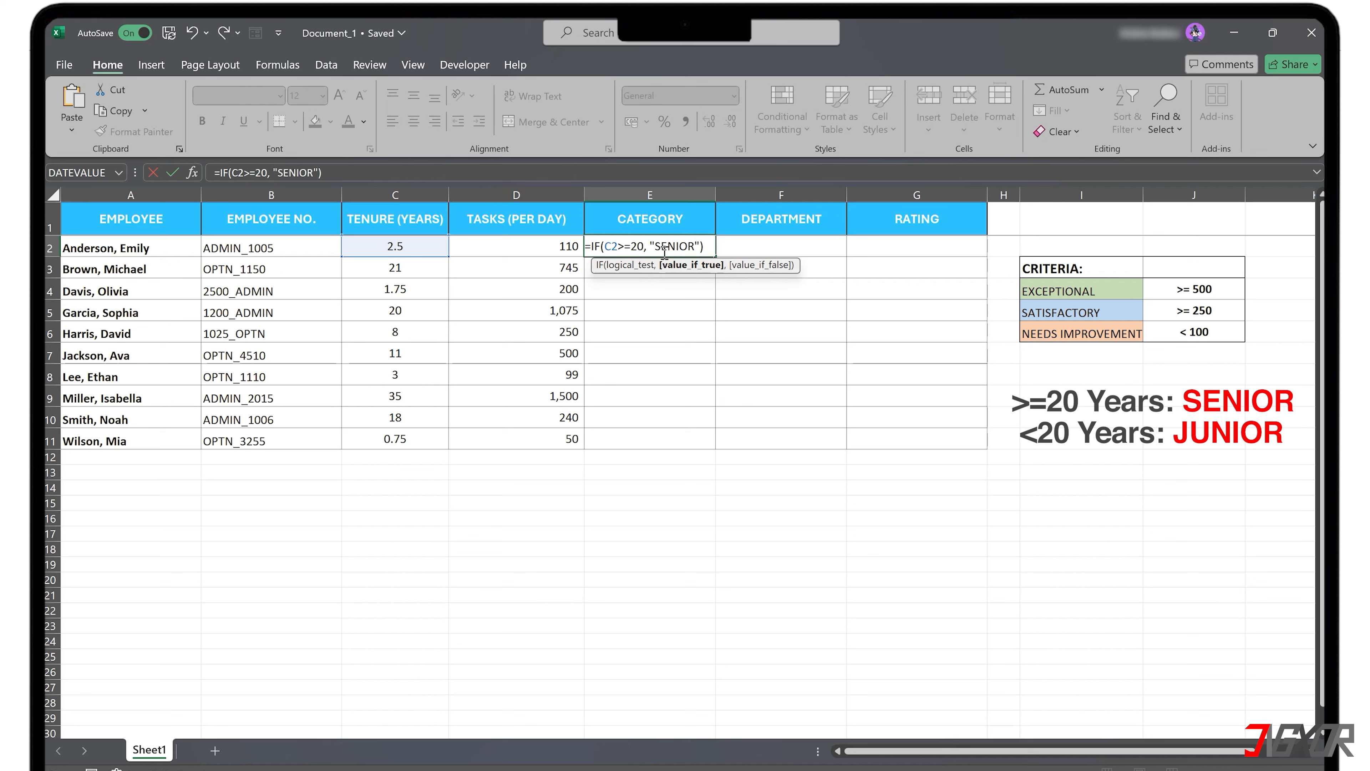
{"action": "key", "text": "Right"}
{"action": "type", "text": ", \"SENIOR\", \""}
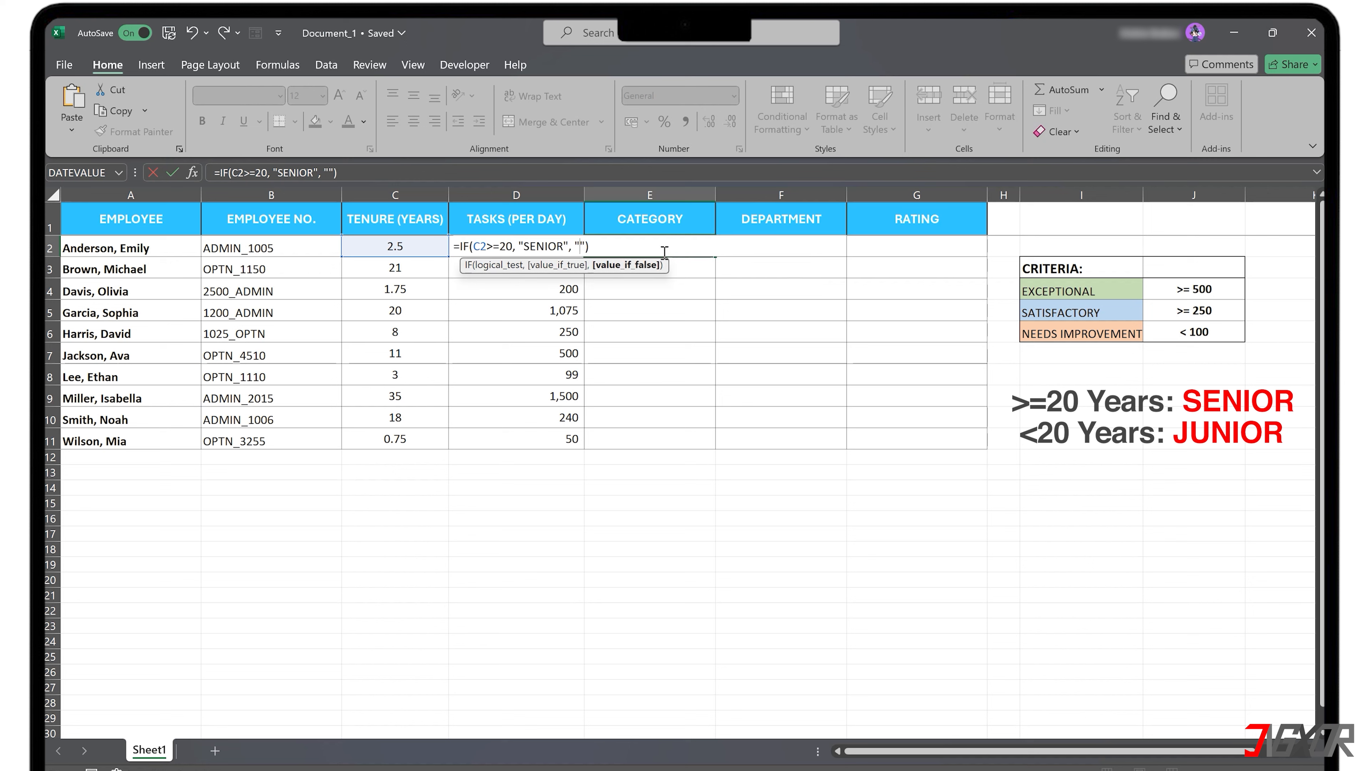
{"action": "type", "text": "JUNIOR"}
{"action": "key", "text": "Return"}
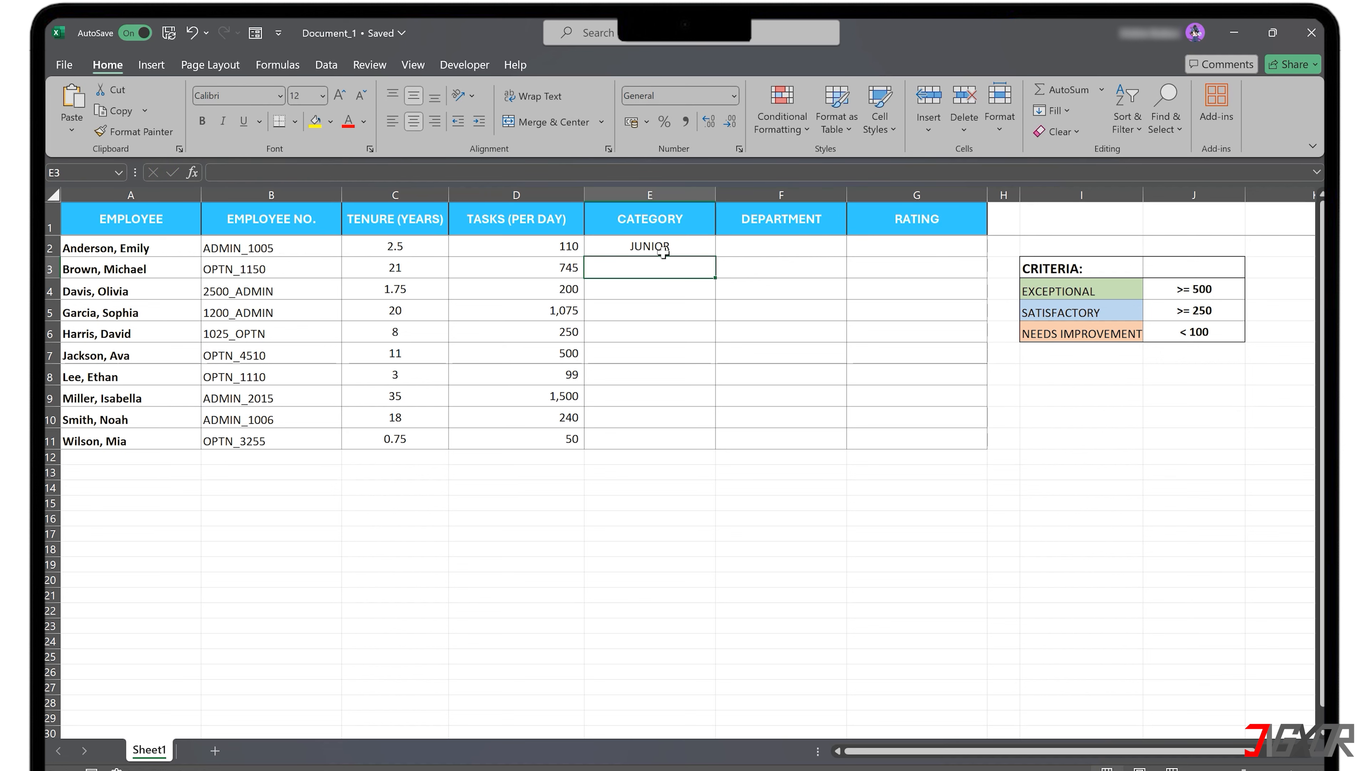
Fill the category formula from E2 down through E11 for all employees
{"action": "left_click", "coordinate": [705, 246]}
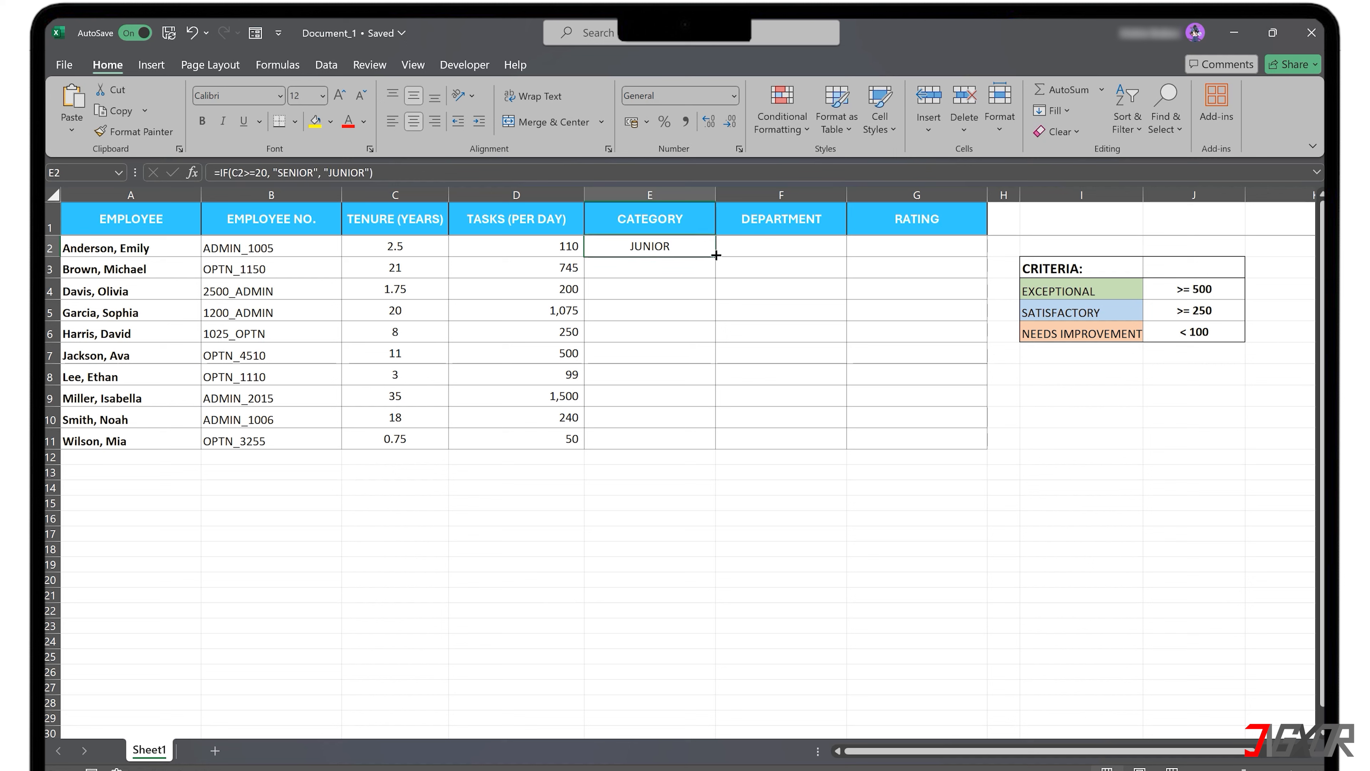
{"action": "double_click", "coordinate": [715, 255]}
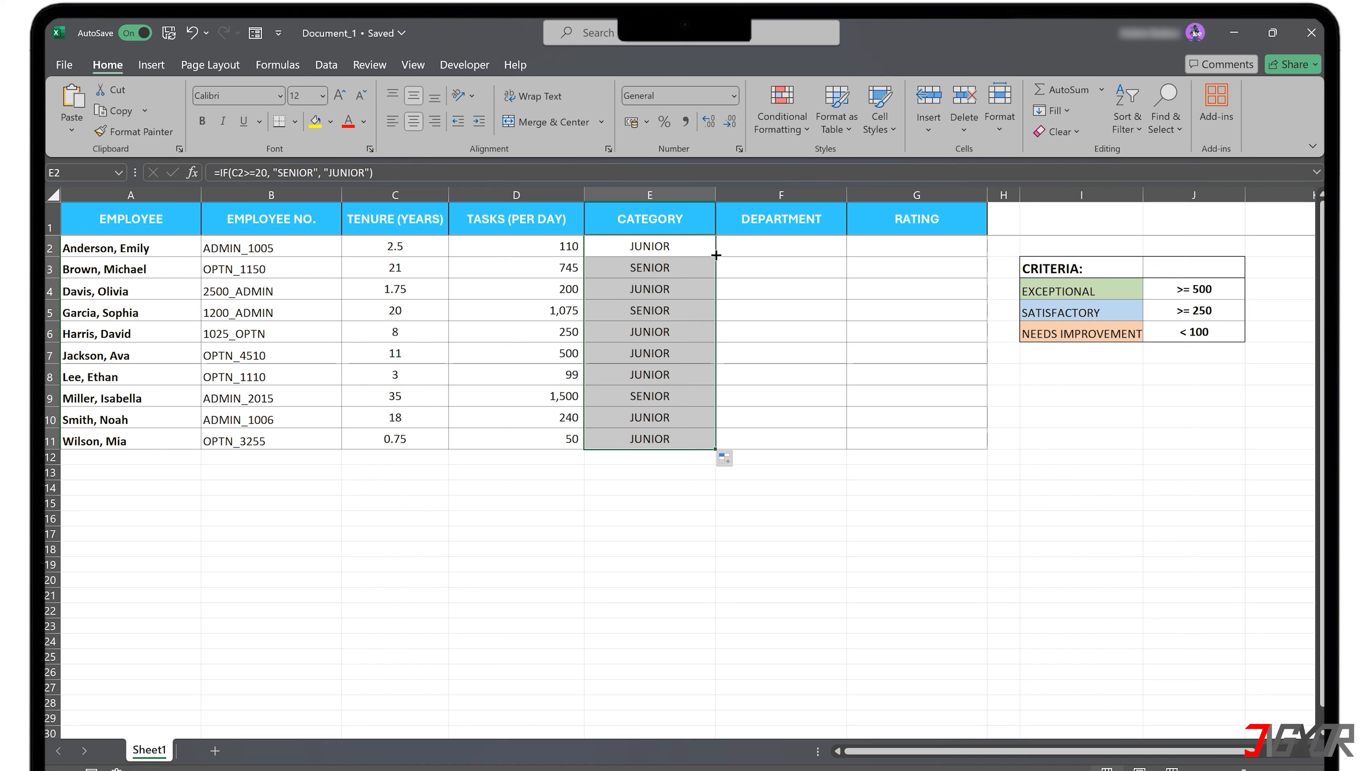
{"action": "left_click", "coordinate": [714, 252]}
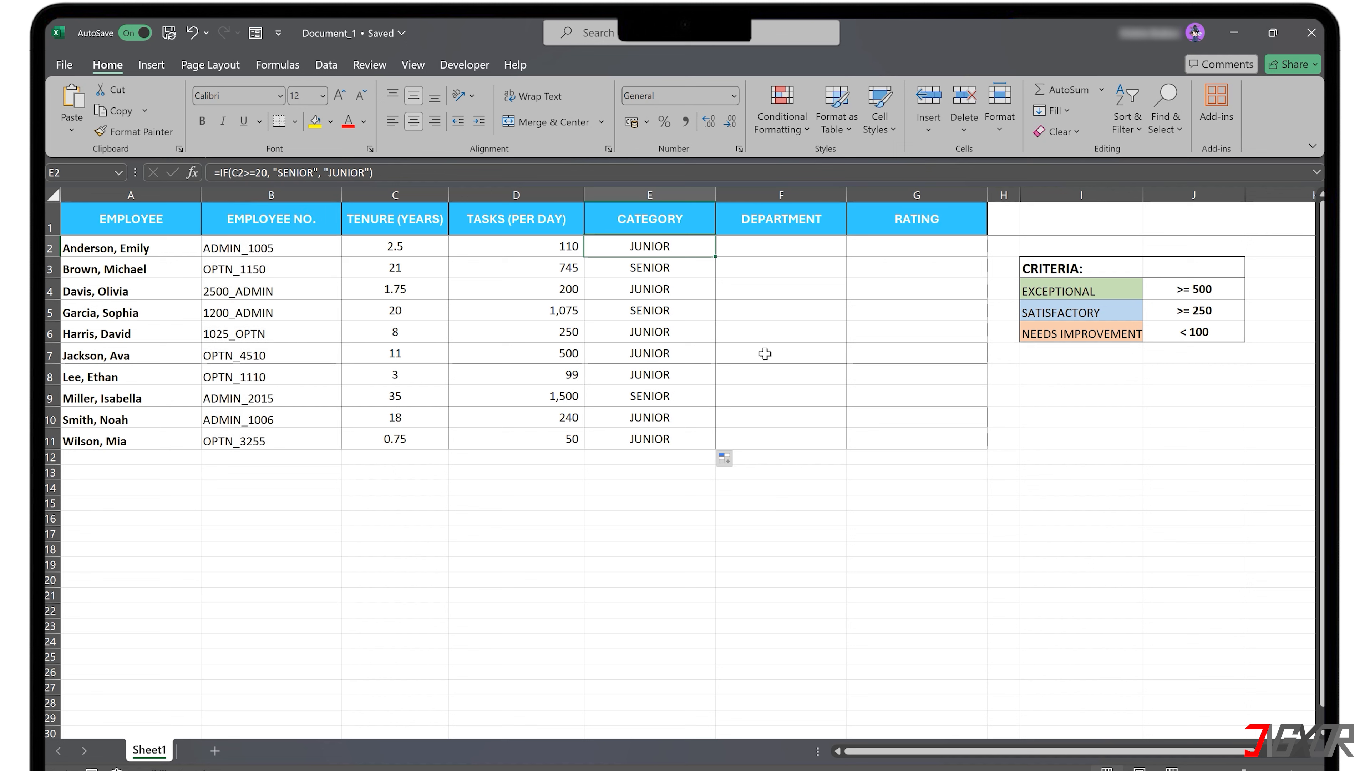
Start an IF formula in the first Department cell, F2, with the logical test ISNUMBER(SEARCH("admin", B2))
{"action": "left_click", "coordinate": [752, 247]}
{"action": "type", "text": "=I"}
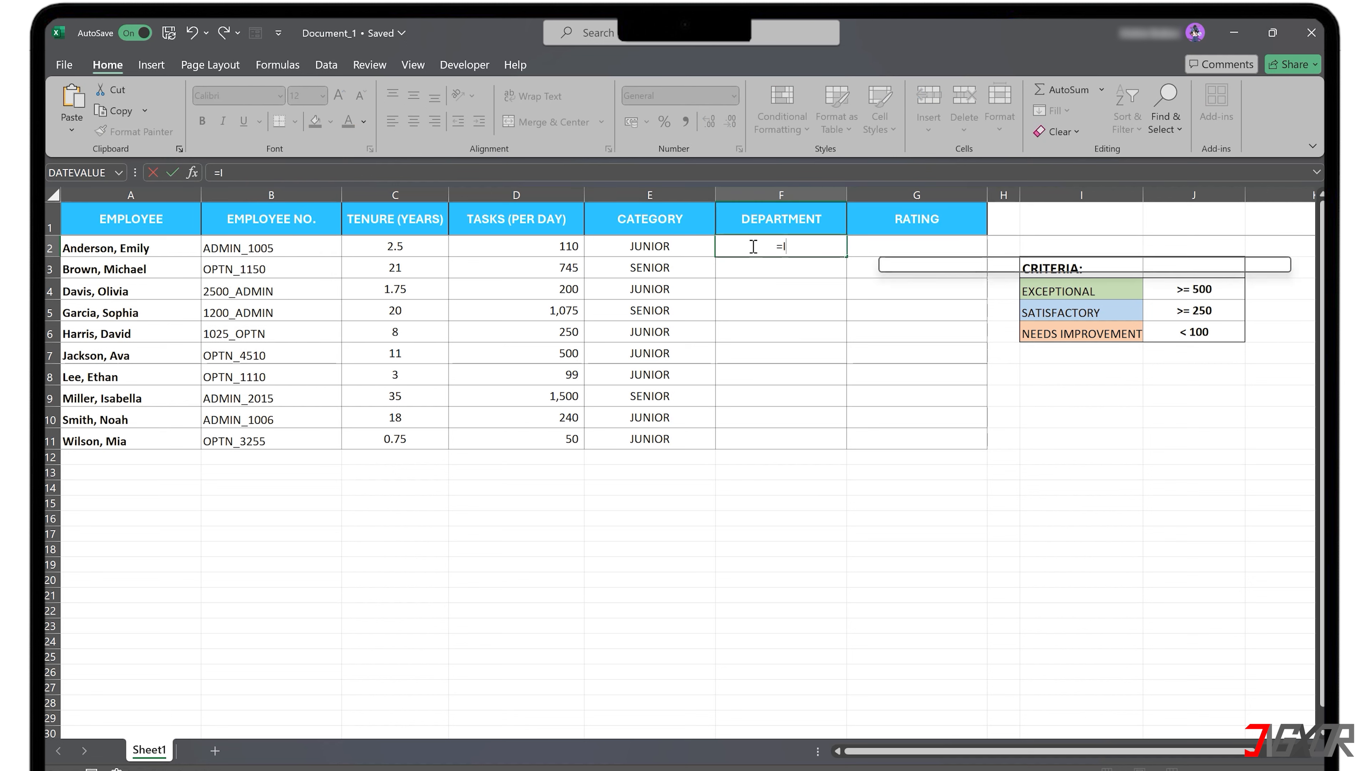
{"action": "type", "text": "F(ISNUMBER("}
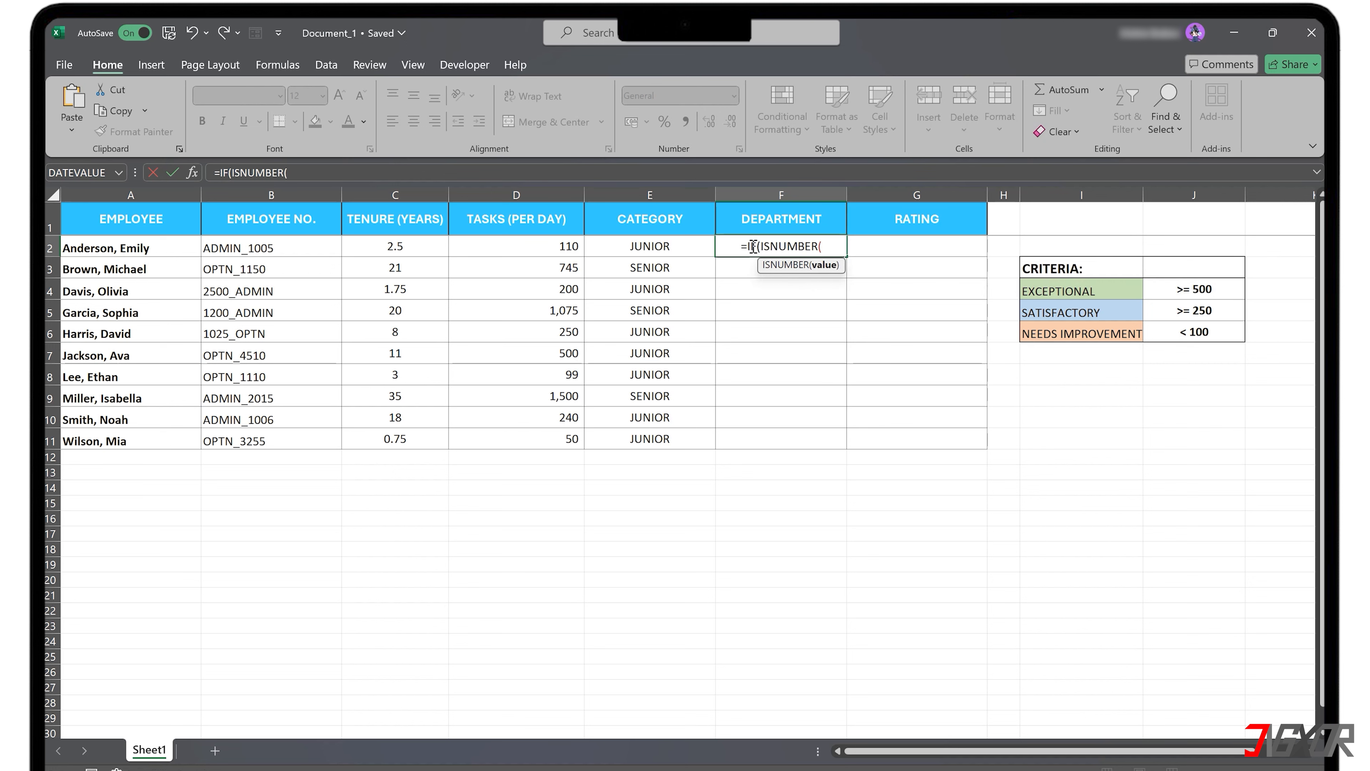
{"action": "type", "text": "SEARCH("}
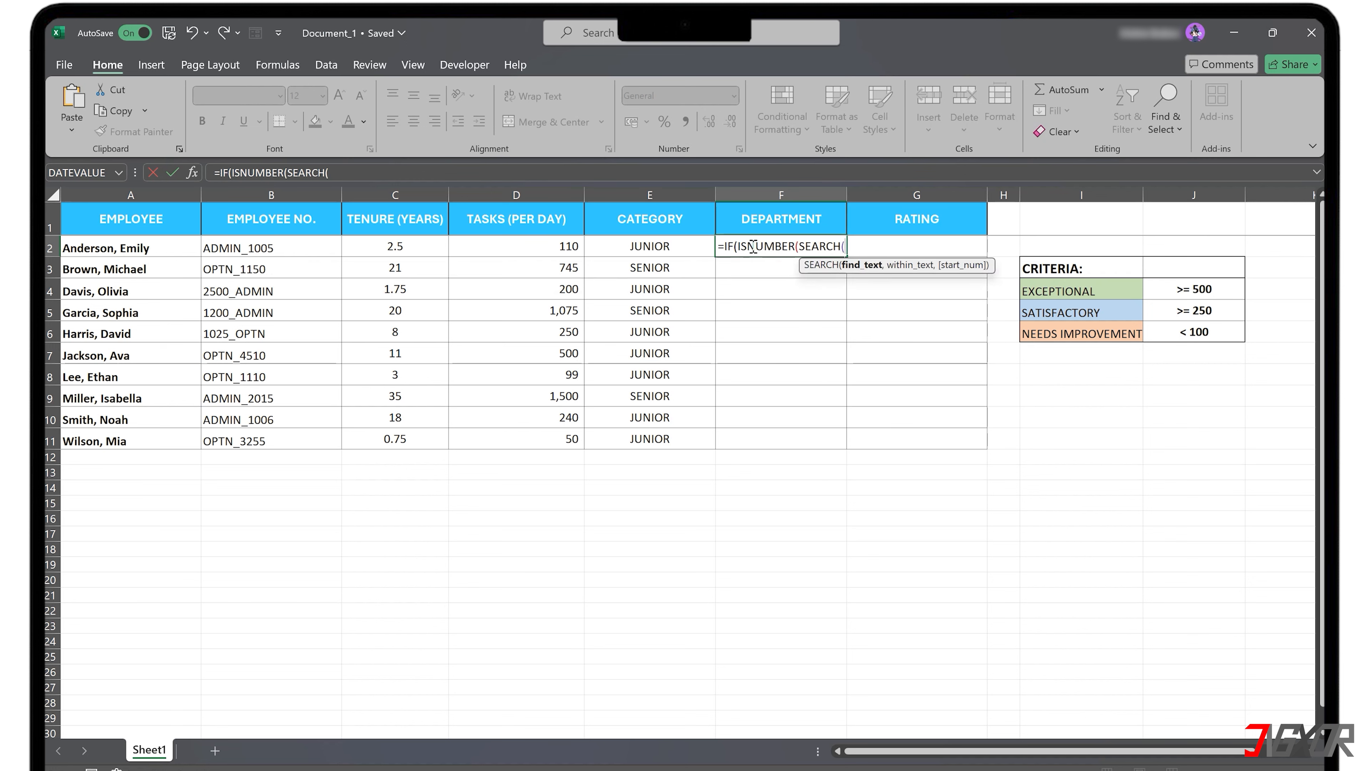
{"action": "type", "text": "\"admin"}
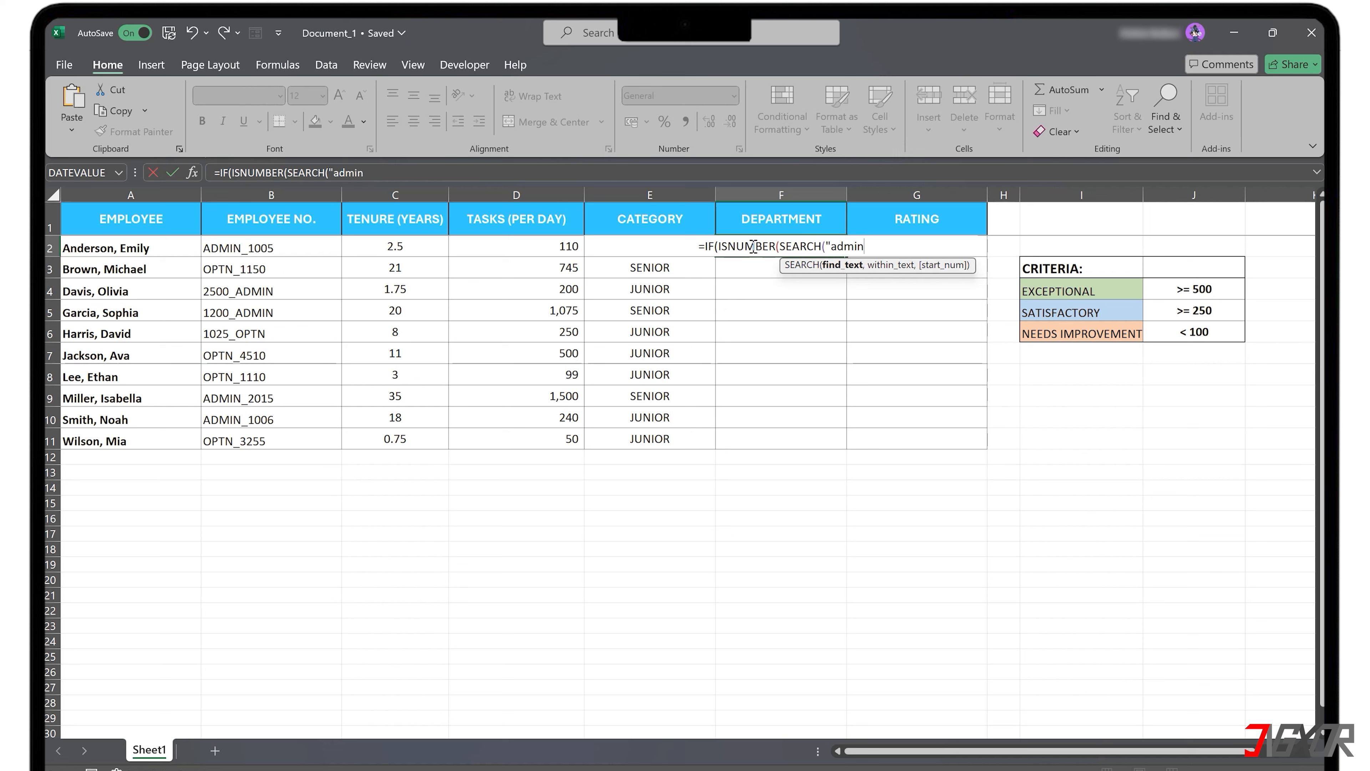
{"action": "type", "text": "\","}
{"action": "left_click", "coordinate": [291, 252]}
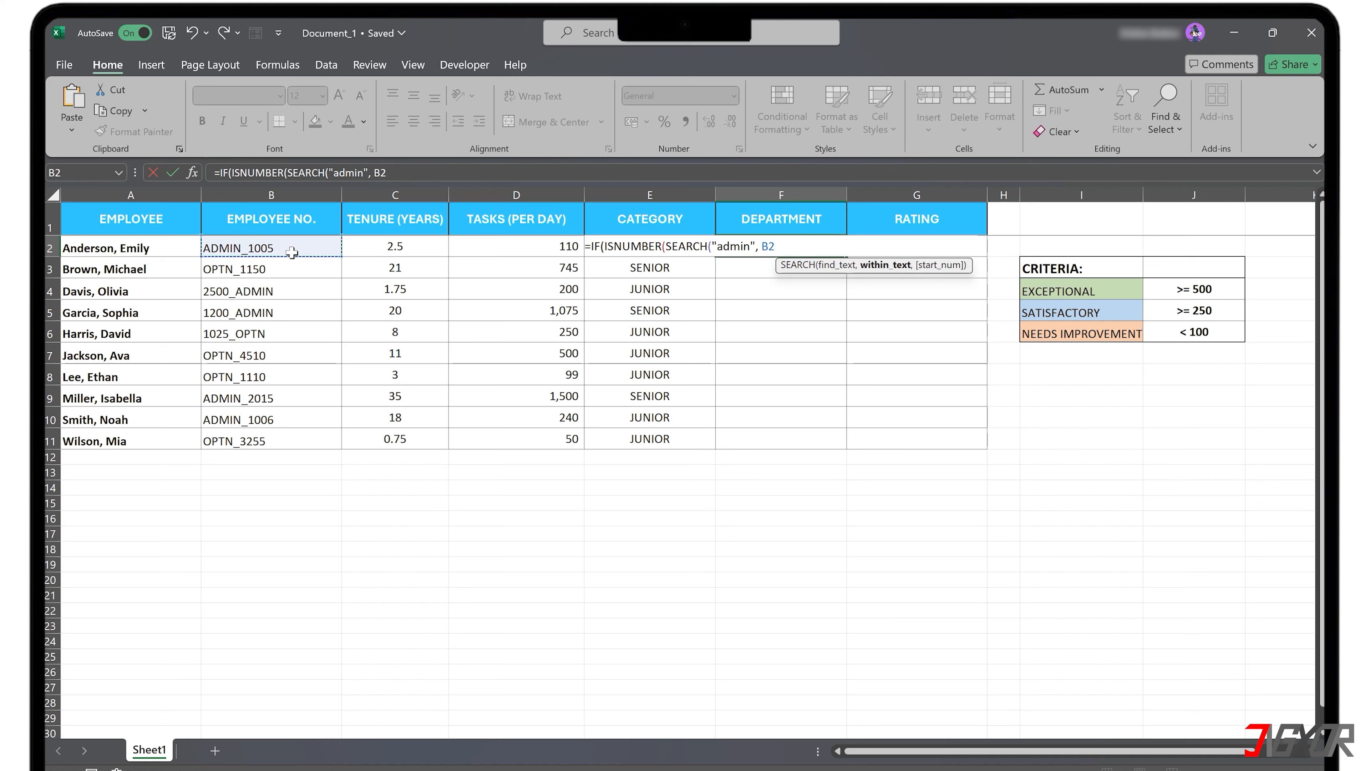
{"action": "type", "text": ")"}
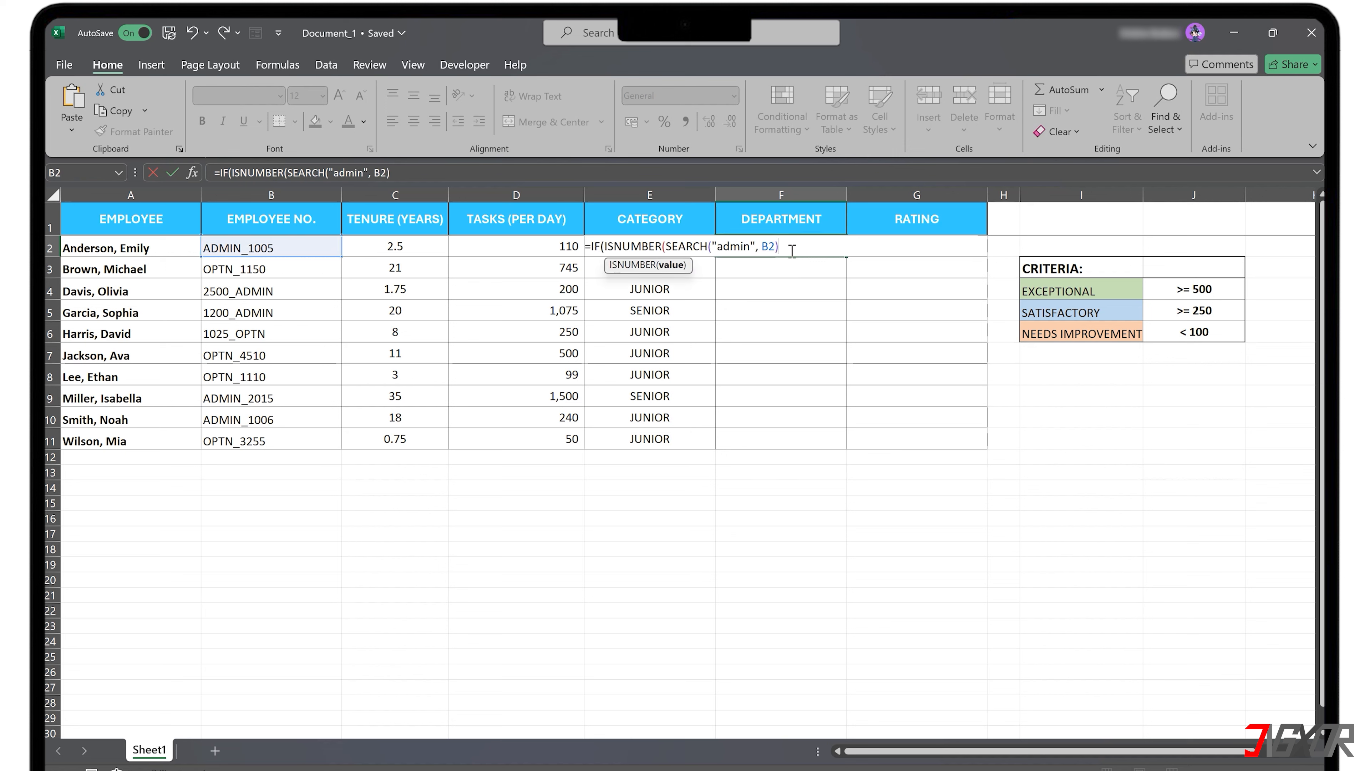
{"action": "type", "text": ")"}
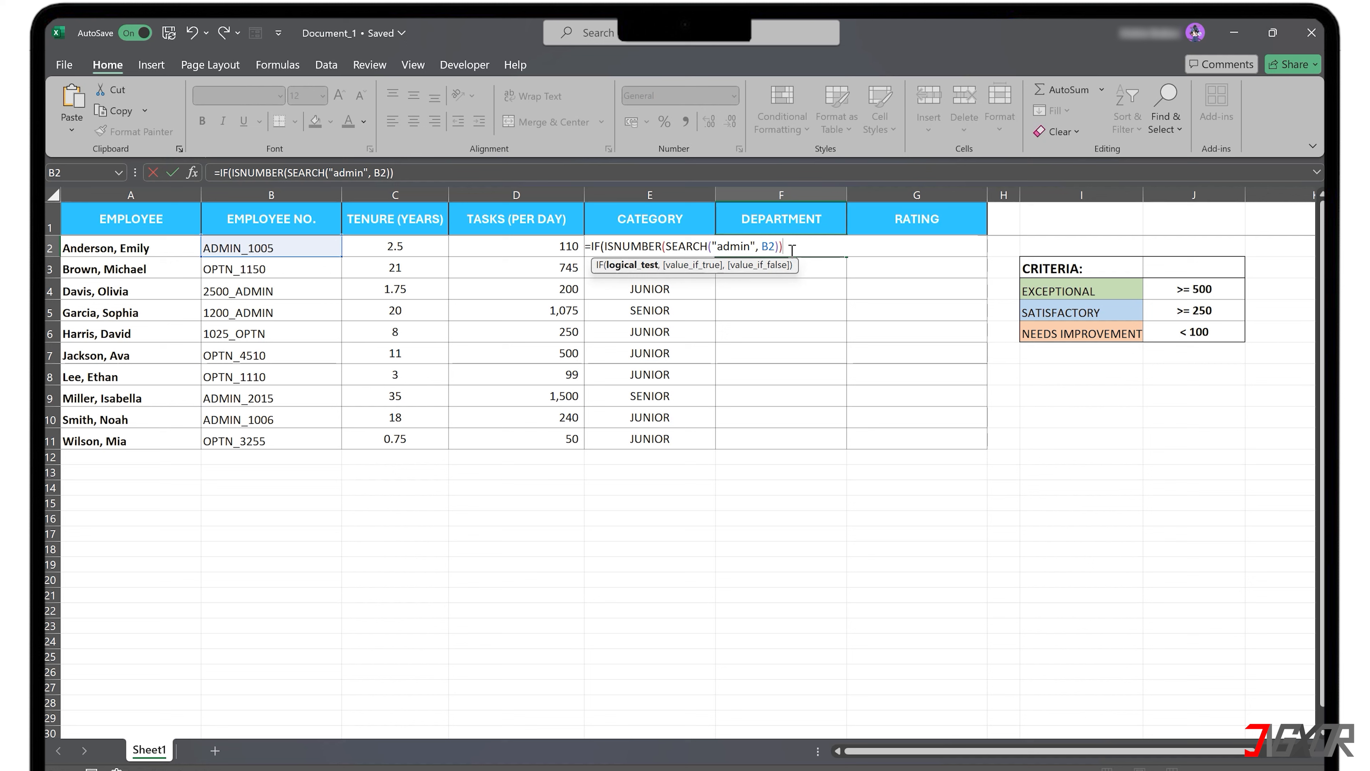
Complete the department formula with "ADMIN" if true and "OPERATION" if false, and fill it down through F11
{"action": "type", "text": ","}
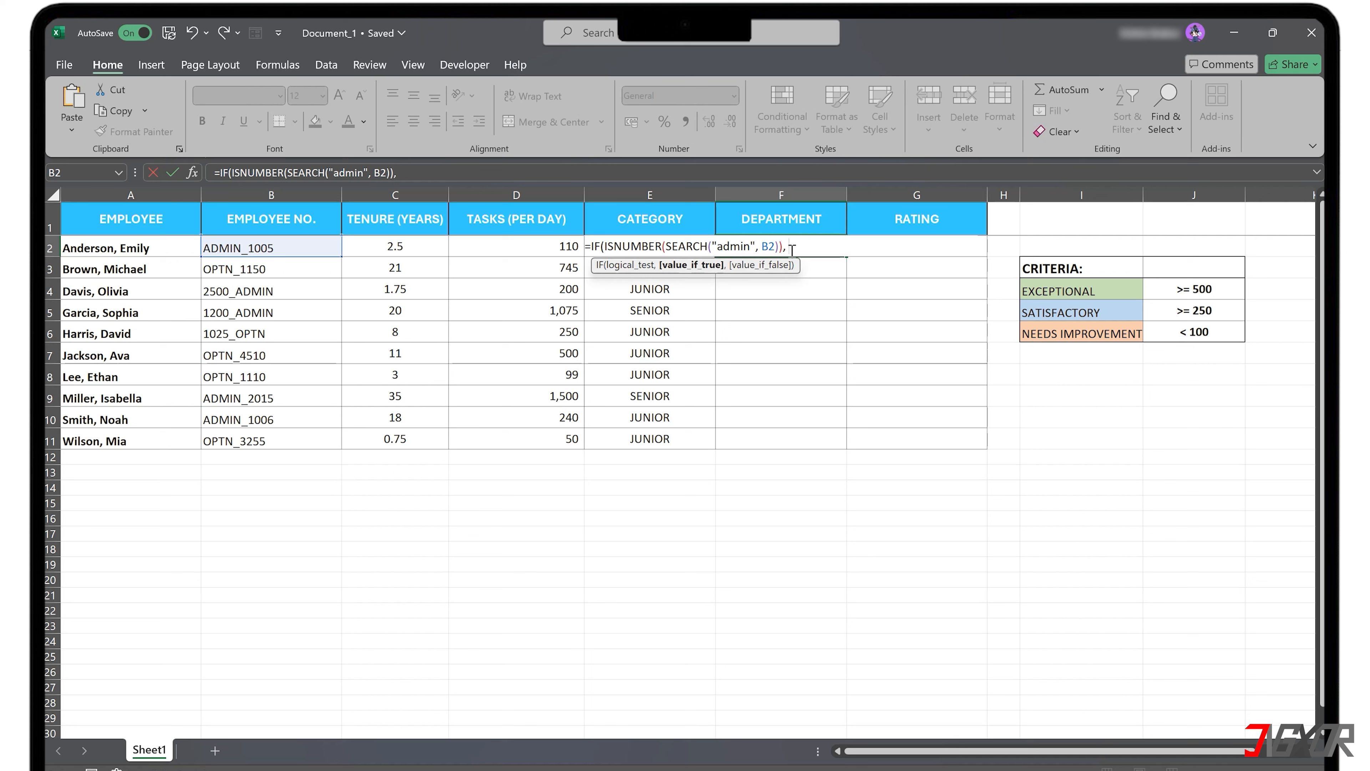
{"action": "type", "text": " \"ADMIN\", \""}
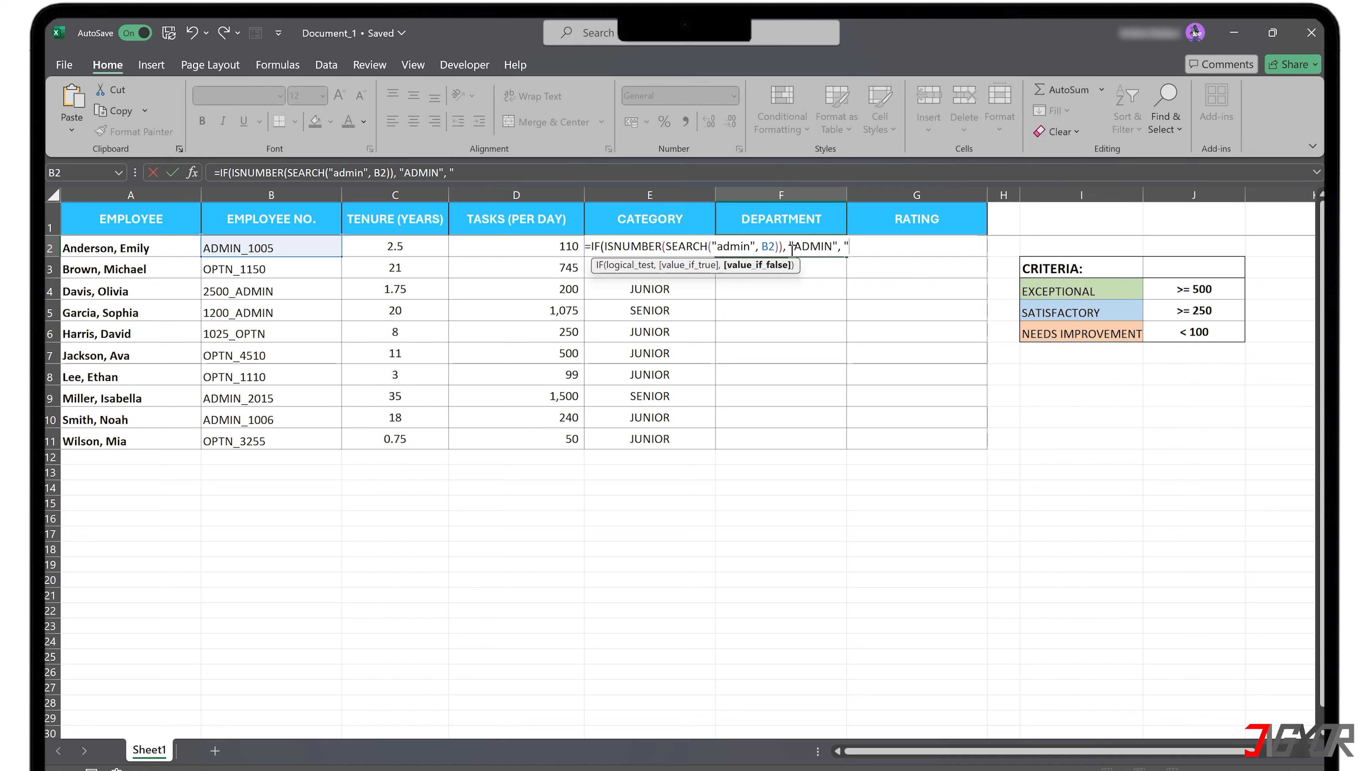
{"action": "type", "text": "OPERATION\")"}
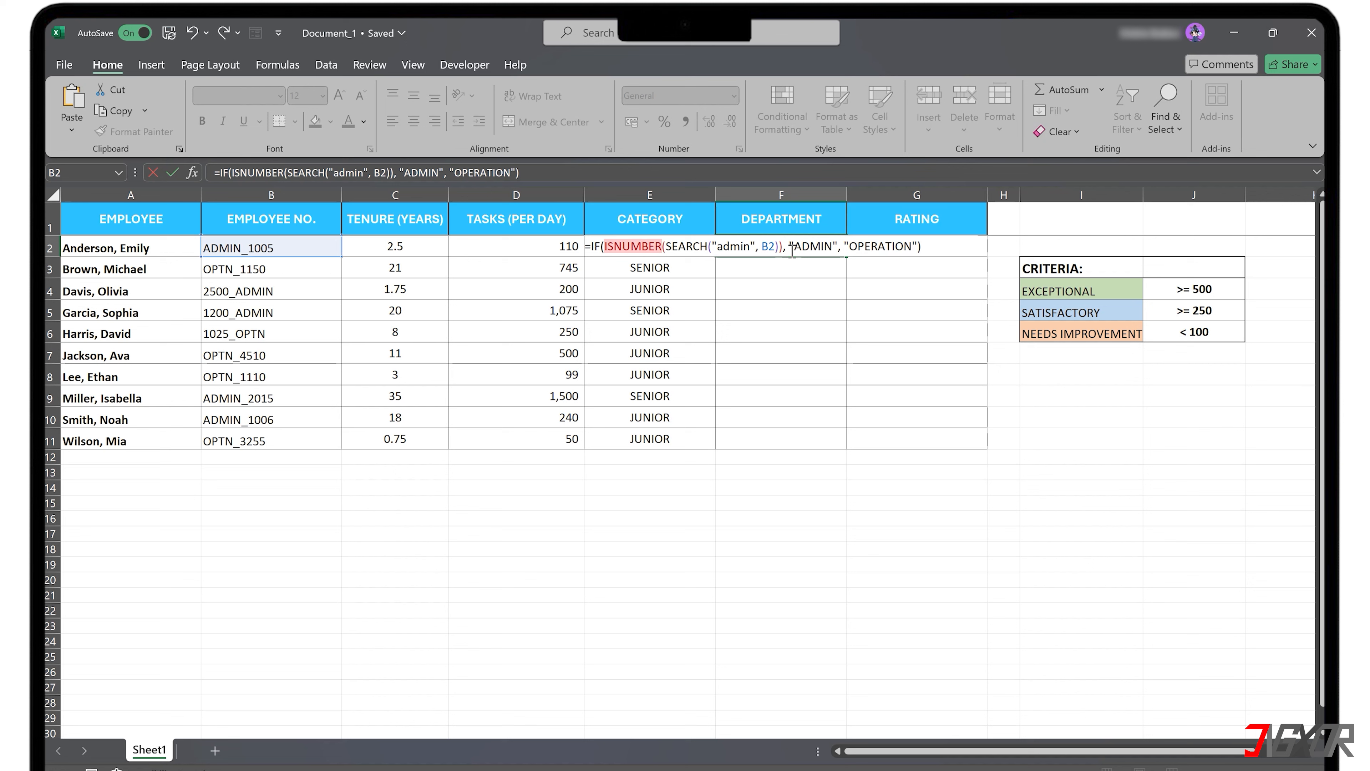
{"action": "key", "text": "Return"}
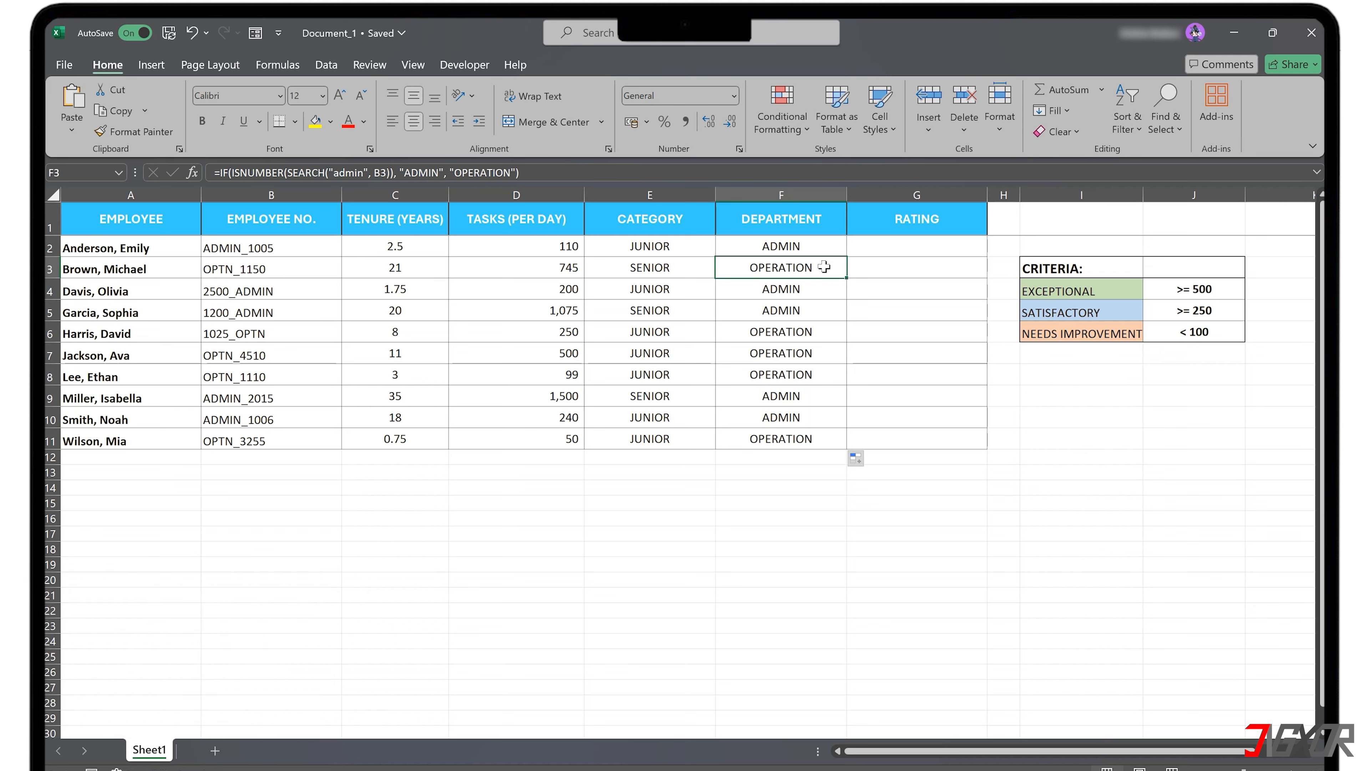
{"action": "key", "text": "Up"}
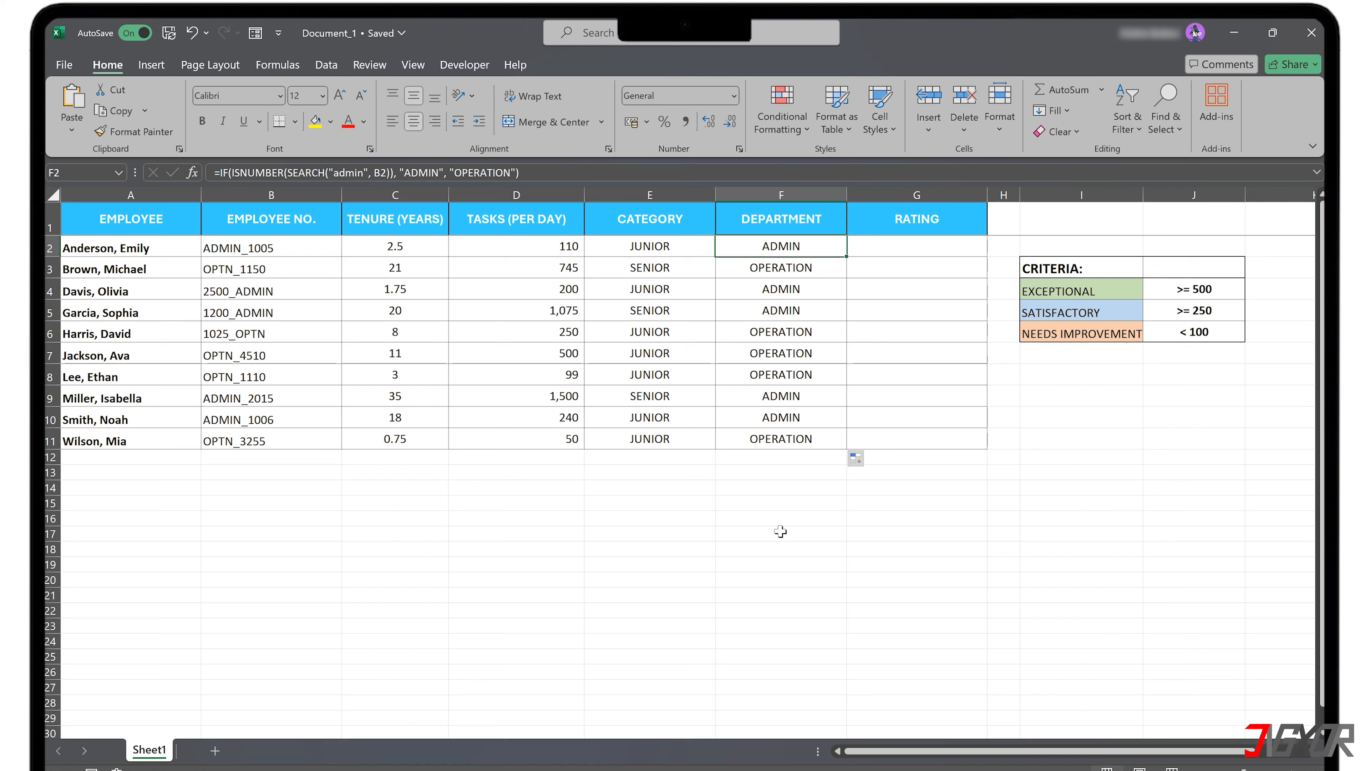
Start an IF formula in the first Rating cell, G2, testing D2>=500 and returning the absolute reference $I$4 if true
{"action": "left_click", "coordinate": [880, 243]}
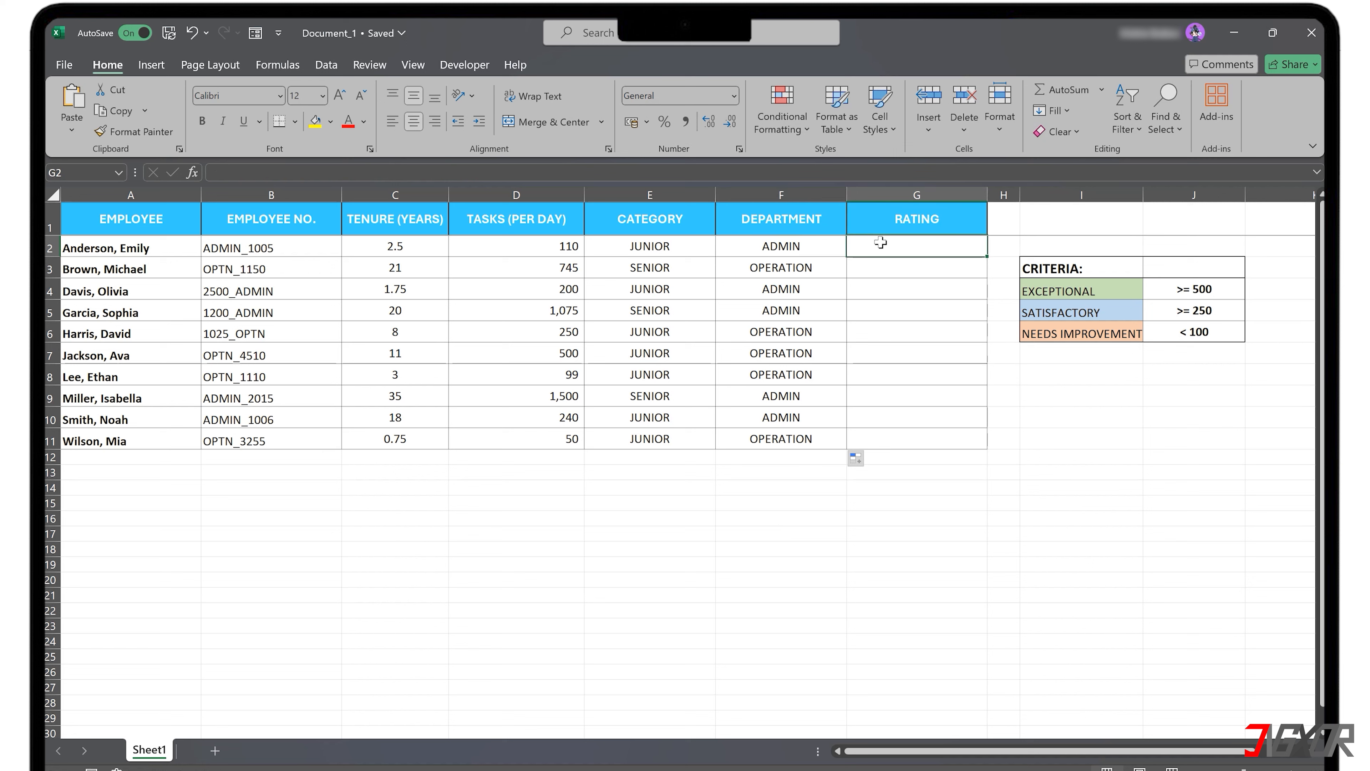
{"action": "double_click", "coordinate": [881, 243]}
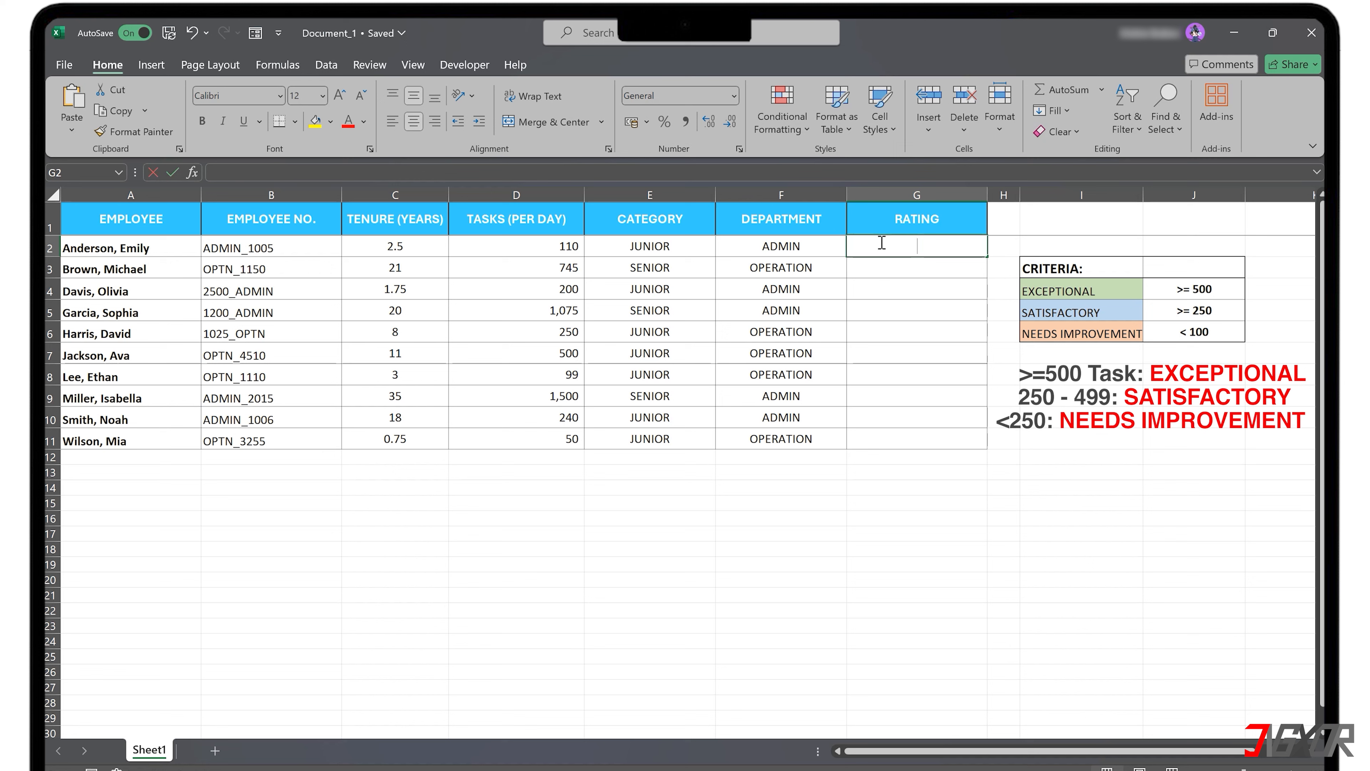
{"action": "type", "text": "="}
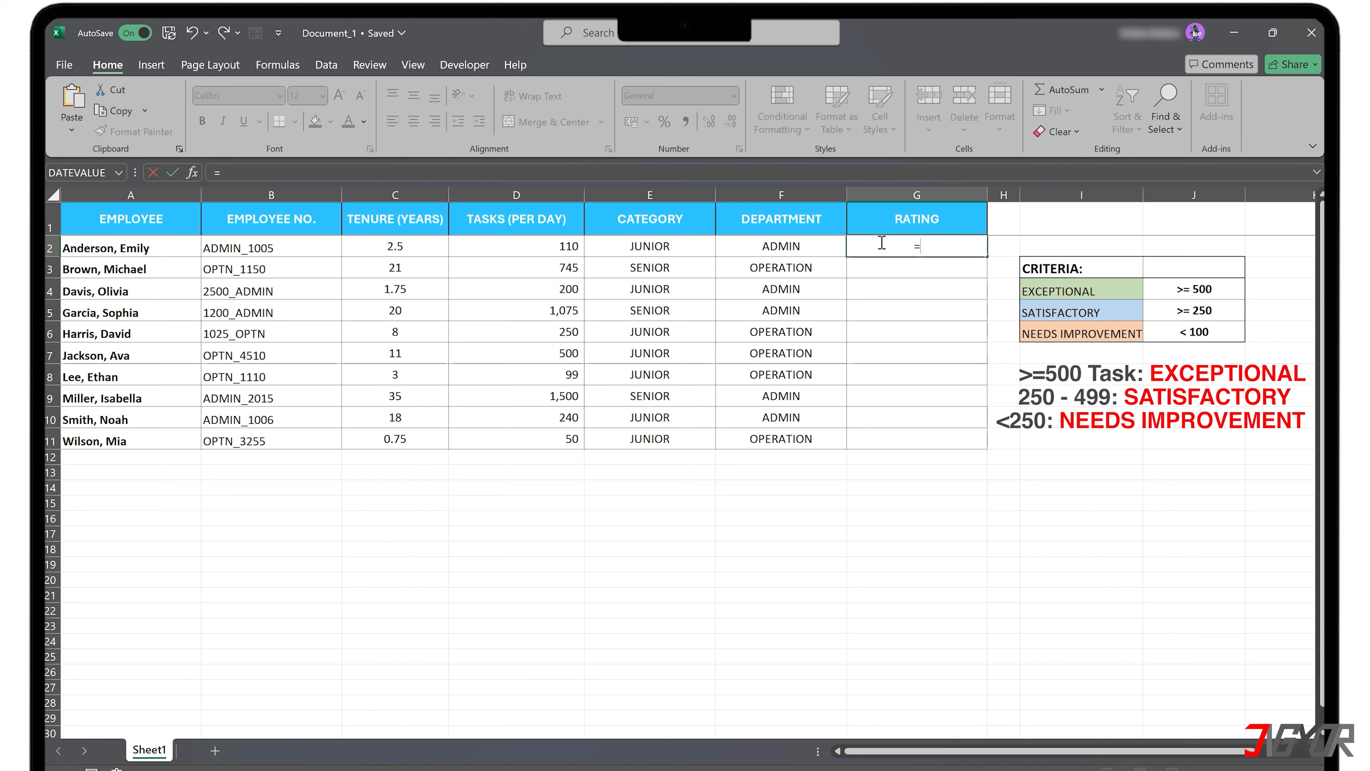
{"action": "type", "text": "IF("}
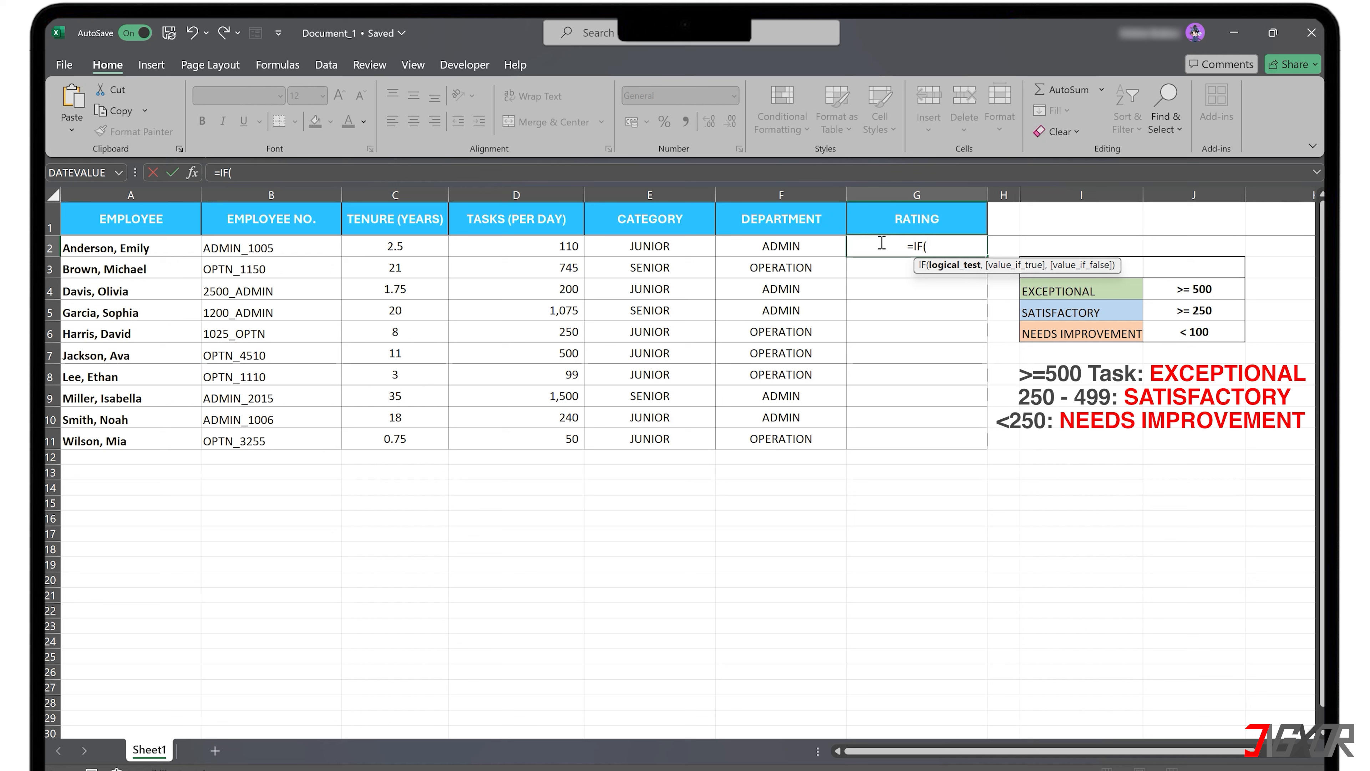
{"action": "left_click", "coordinate": [561, 250]}
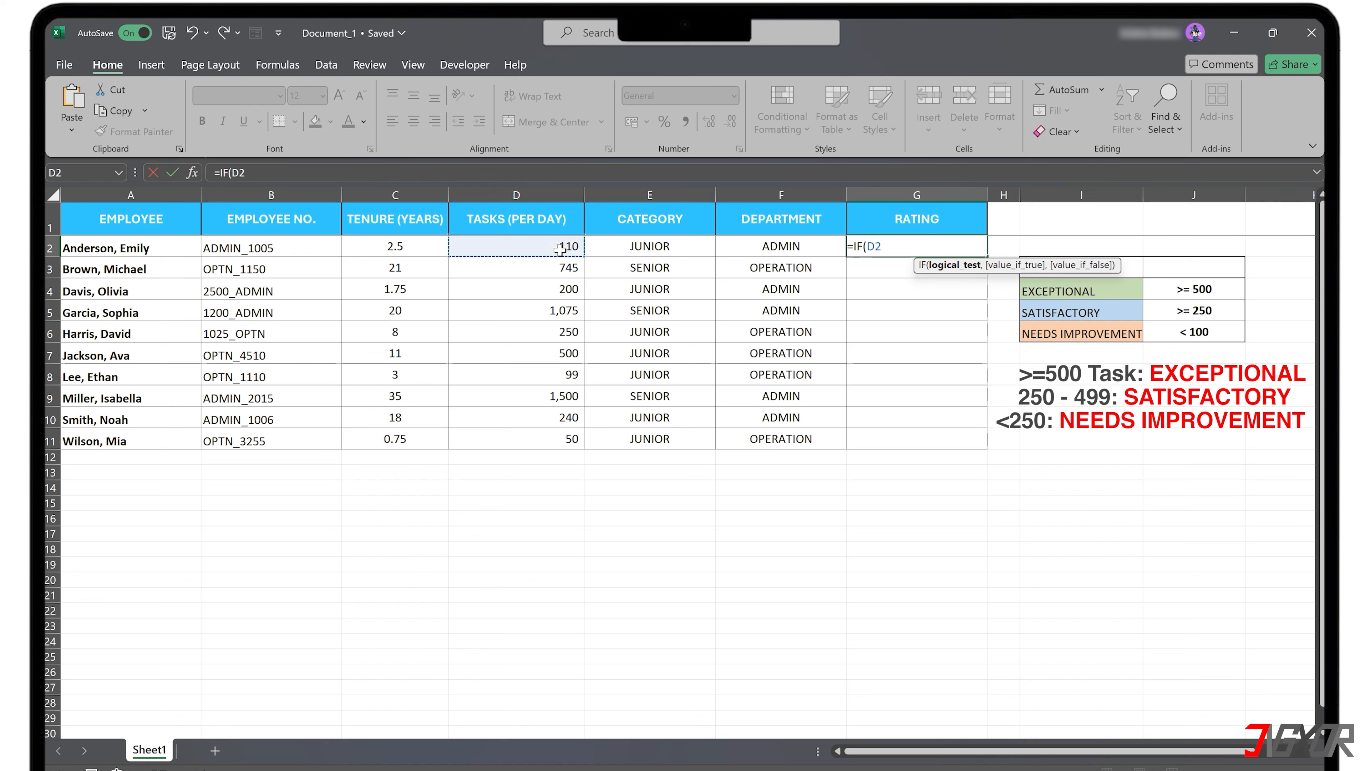
{"action": "type", "text": ">=5"}
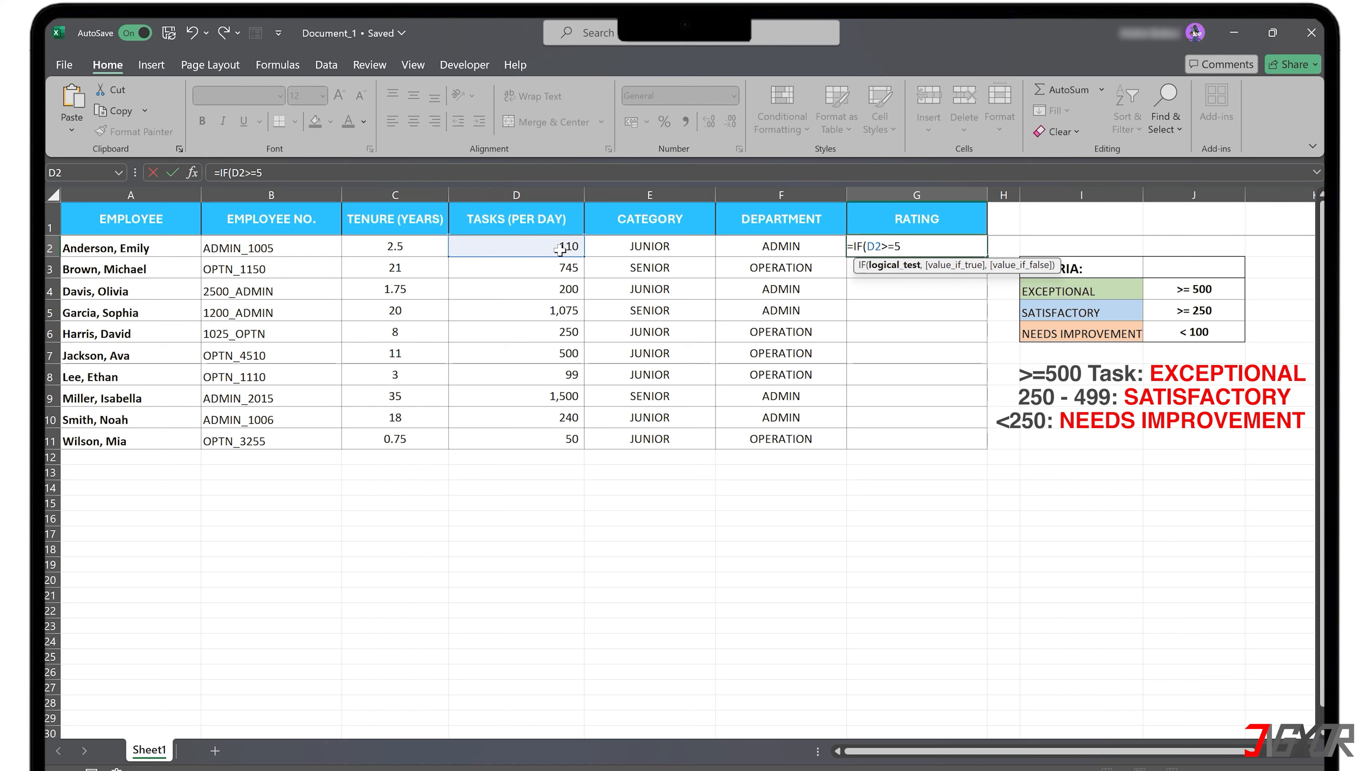
{"action": "type", "text": "00,"}
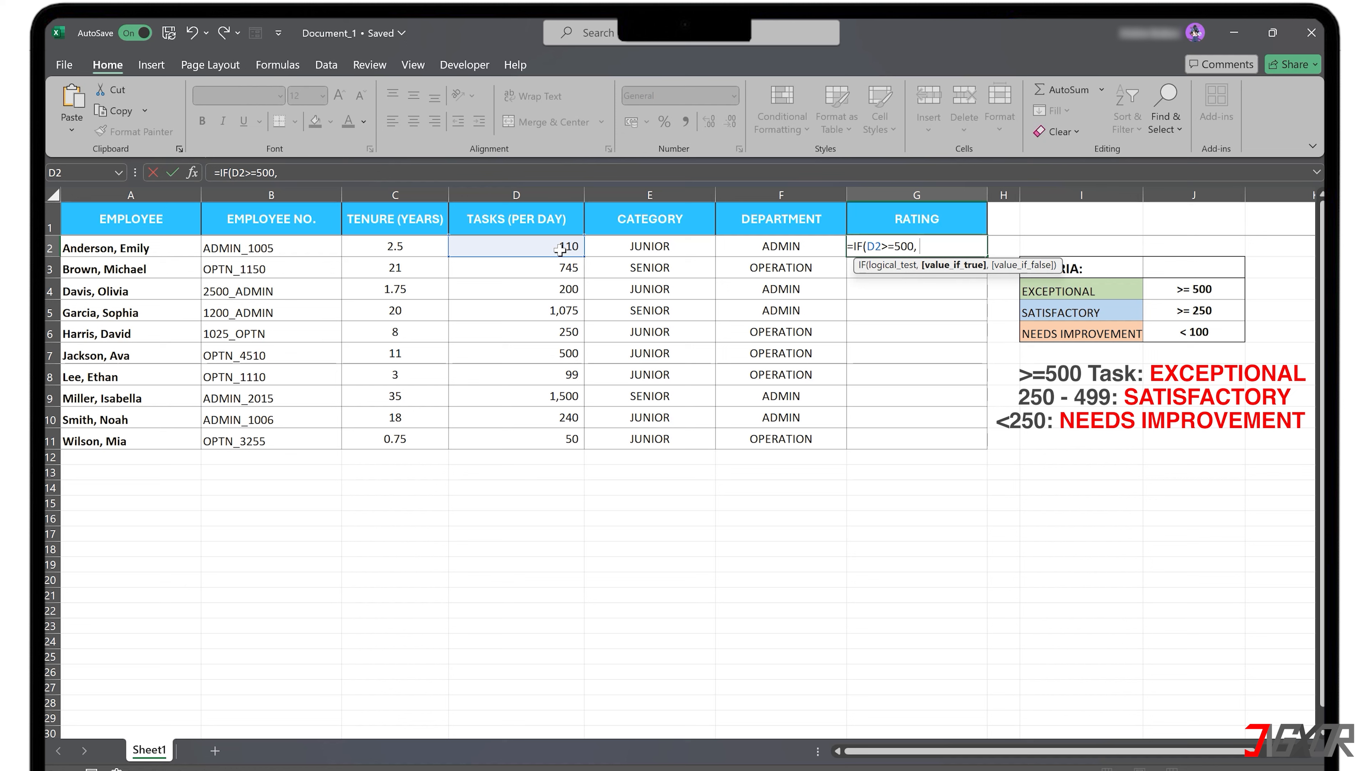
{"action": "left_click", "coordinate": [1079, 289]}
{"action": "key", "text": "F4"}
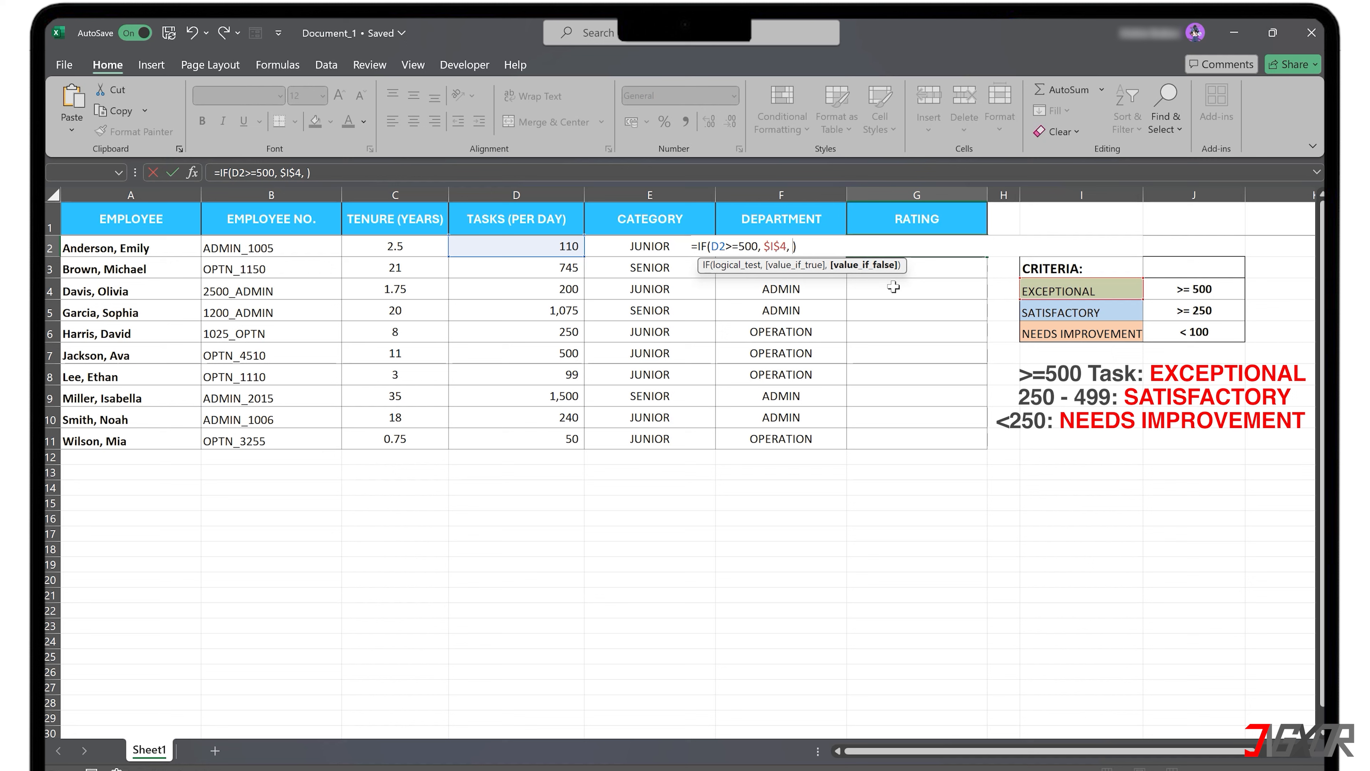
Nest a second IF as the false value in the G2 formula, testing D2>=250 and returning the absolute reference $I$5 if true
{"action": "type", "text": "IF()"}
{"action": "key", "text": "Left"}
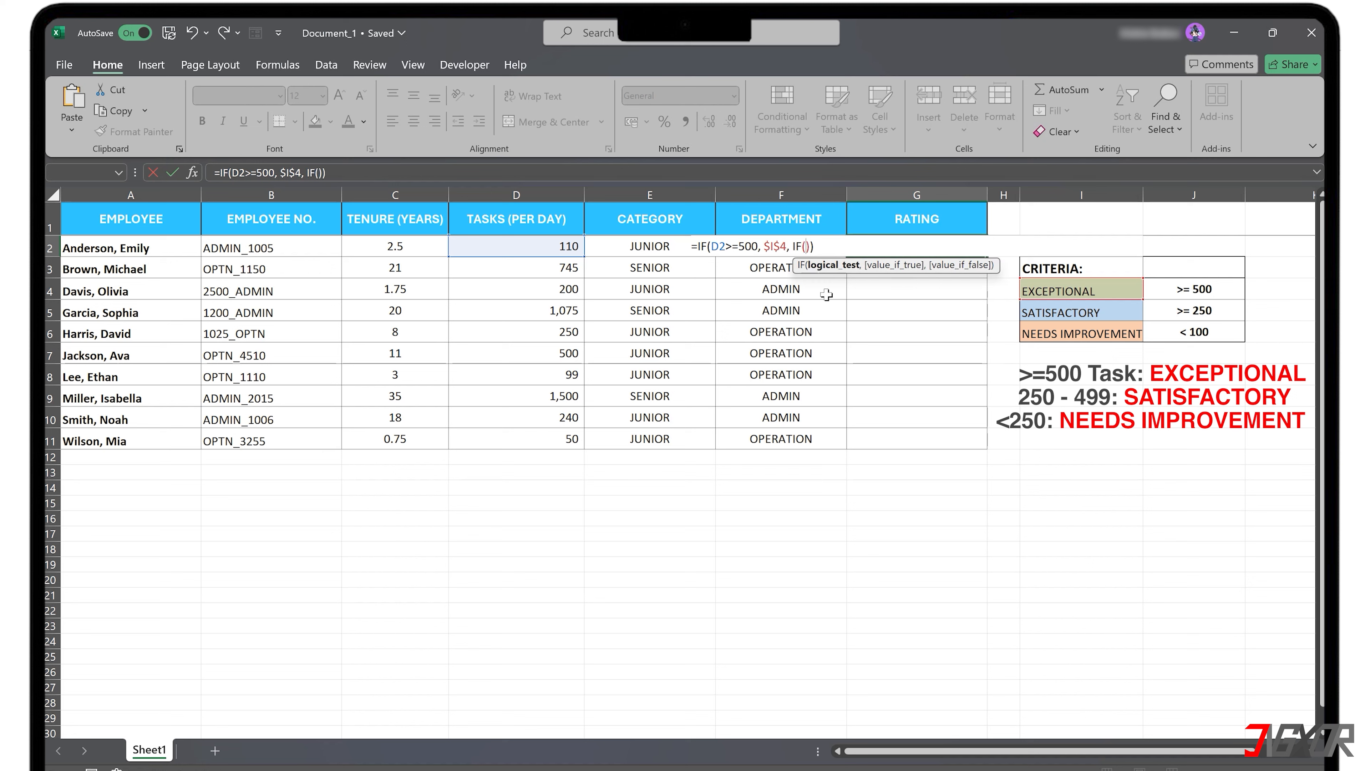
{"action": "left_click", "coordinate": [511, 247]}
{"action": "type", "text": ">="}
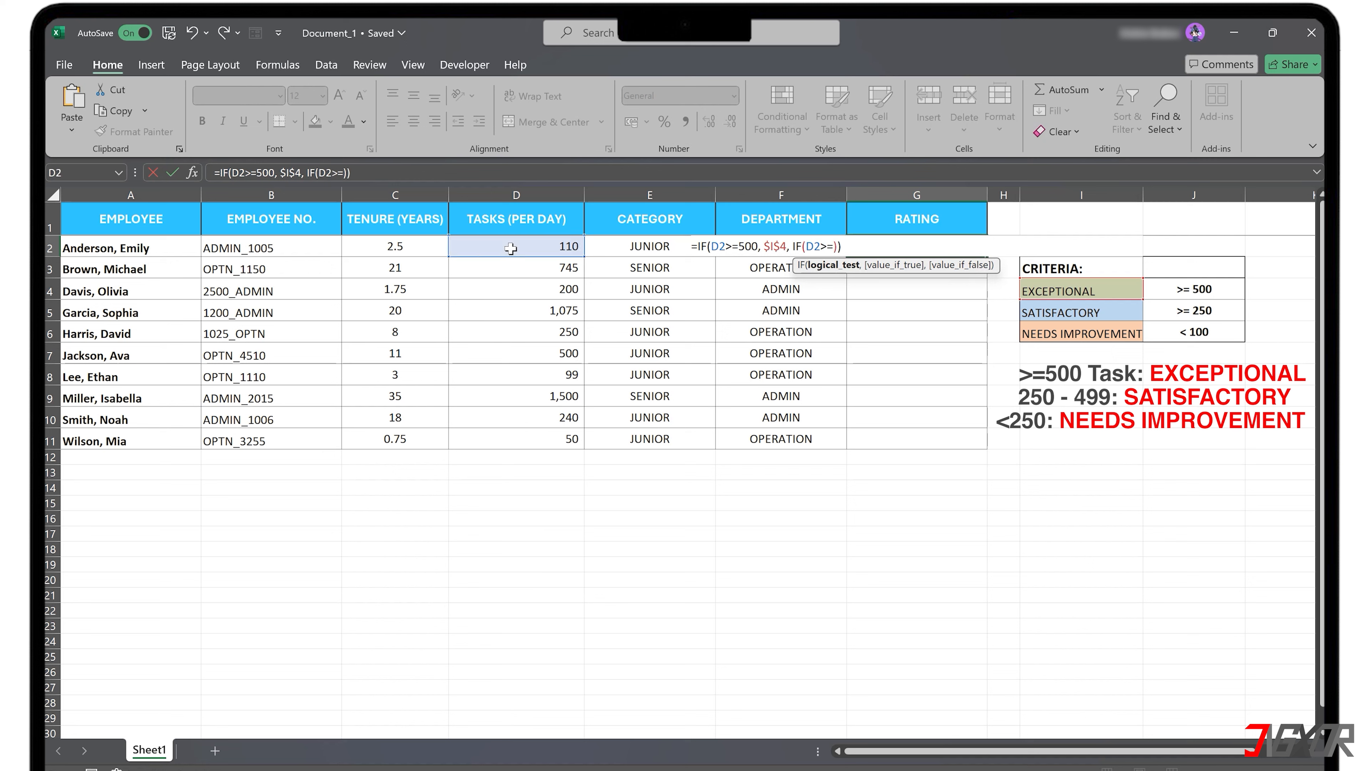
{"action": "type", "text": "250,"}
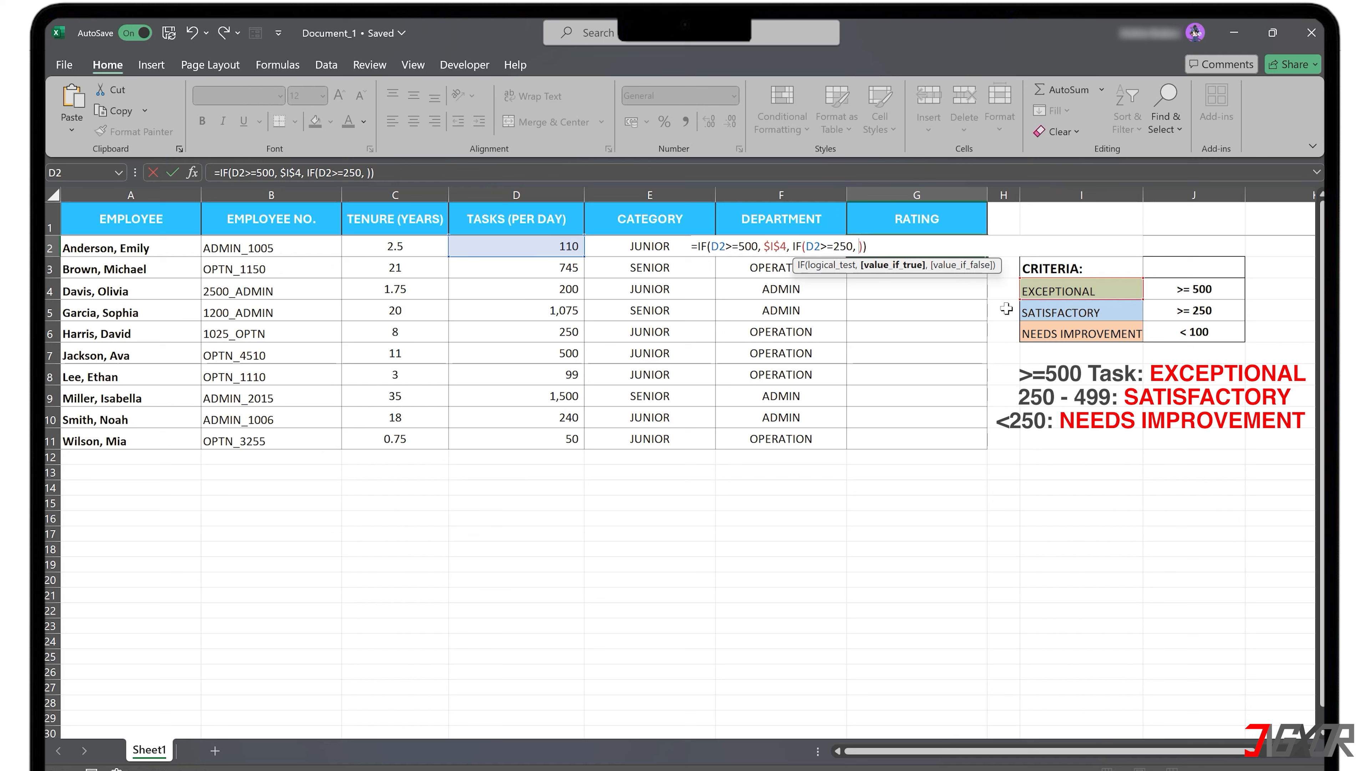
{"action": "left_click", "coordinate": [1062, 313]}
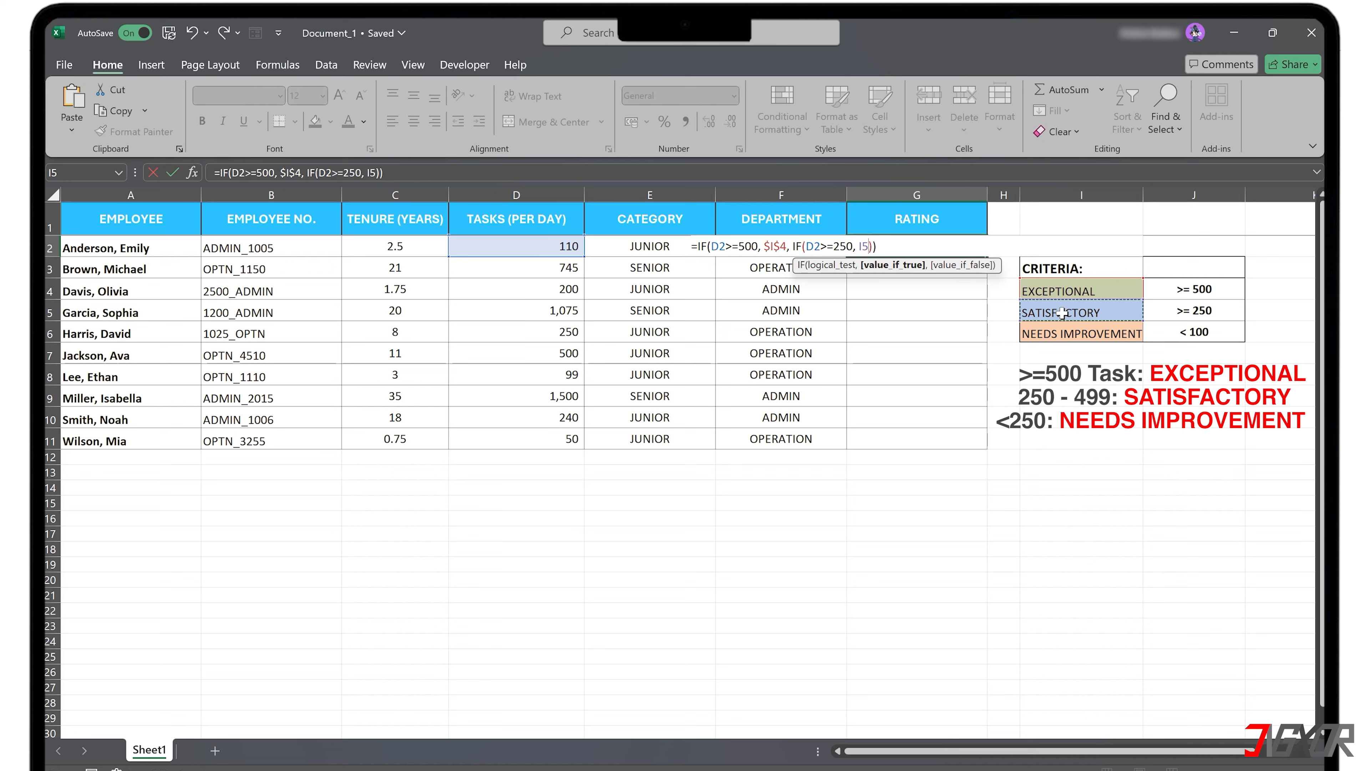
{"action": "key", "text": "F4"}
{"action": "type", "text": ","}
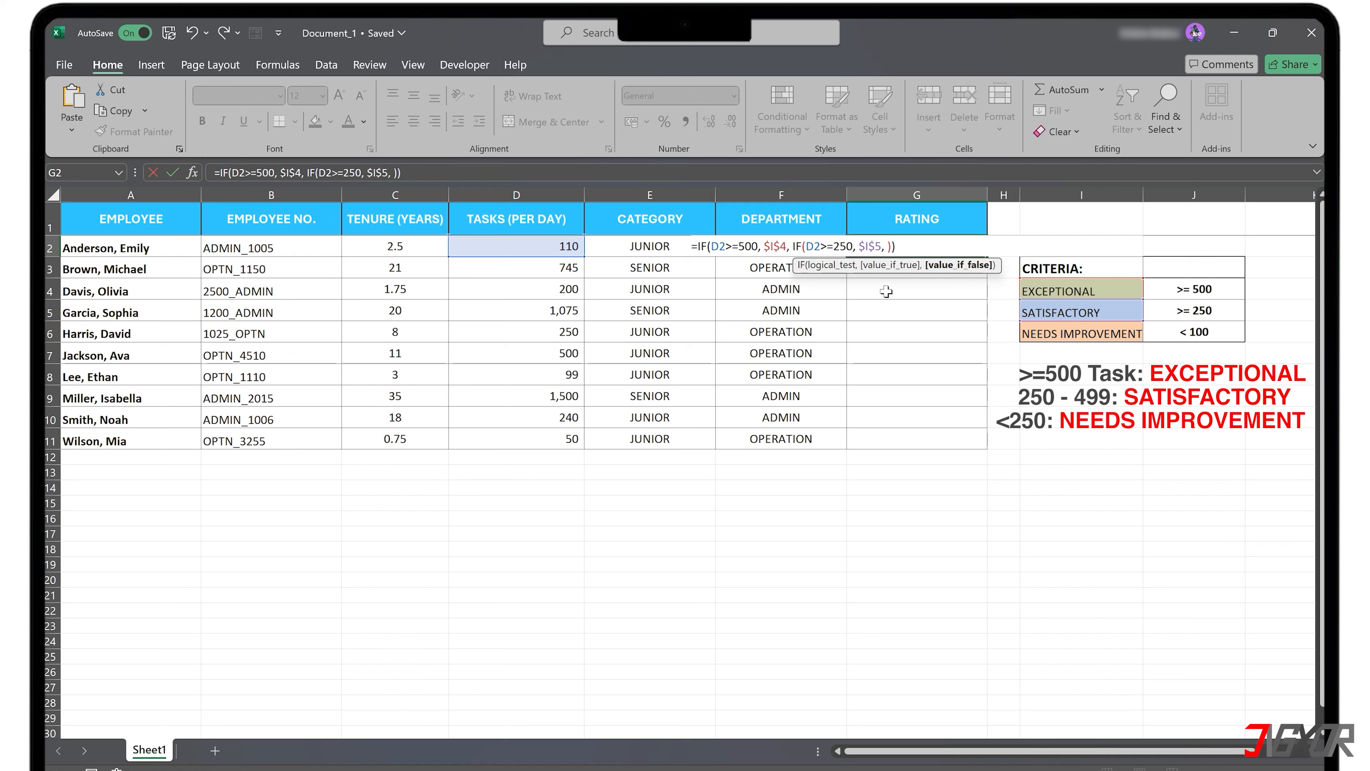
Complete the nested rating formula in G2 with the absolute reference $I$6 as the false value, and fill it down through G11
{"action": "left_click", "coordinate": [1062, 330]}
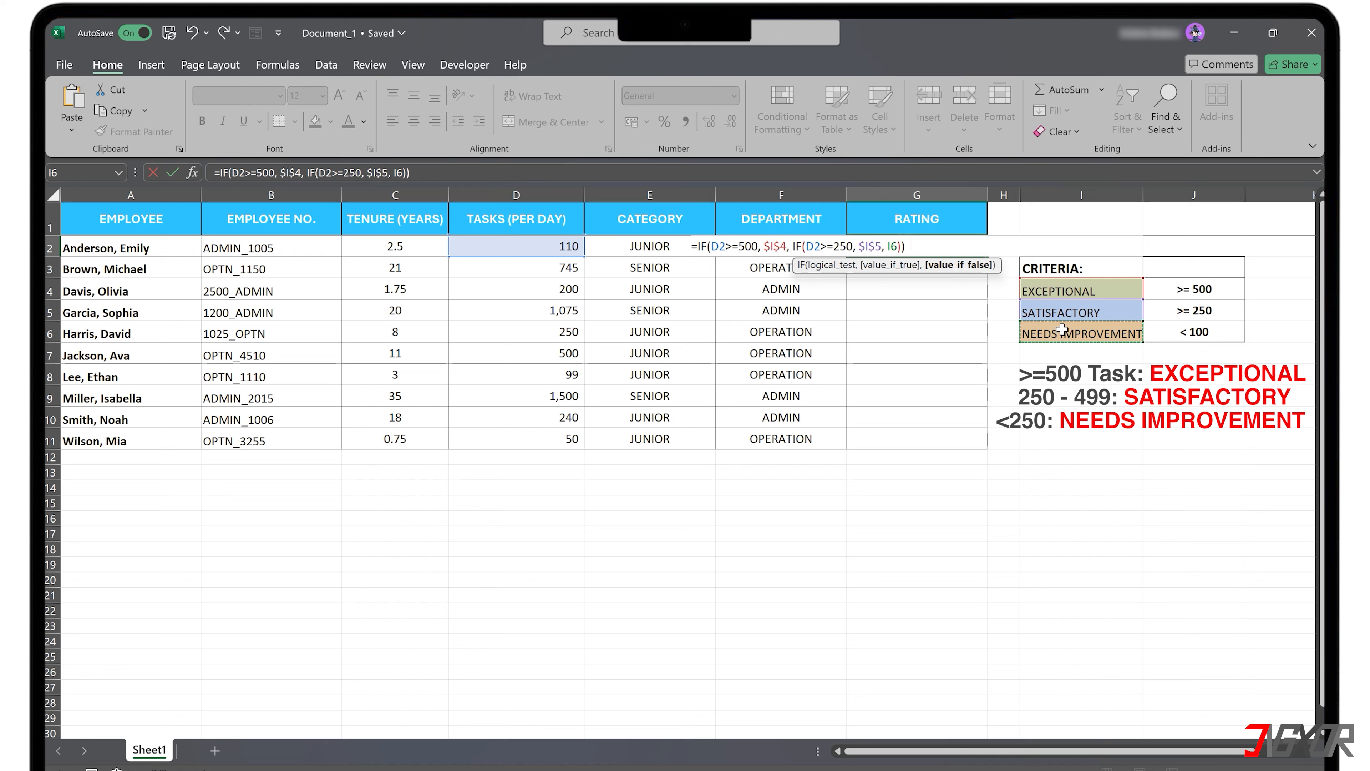
{"action": "key", "text": "F4"}
{"action": "key", "text": "Return"}
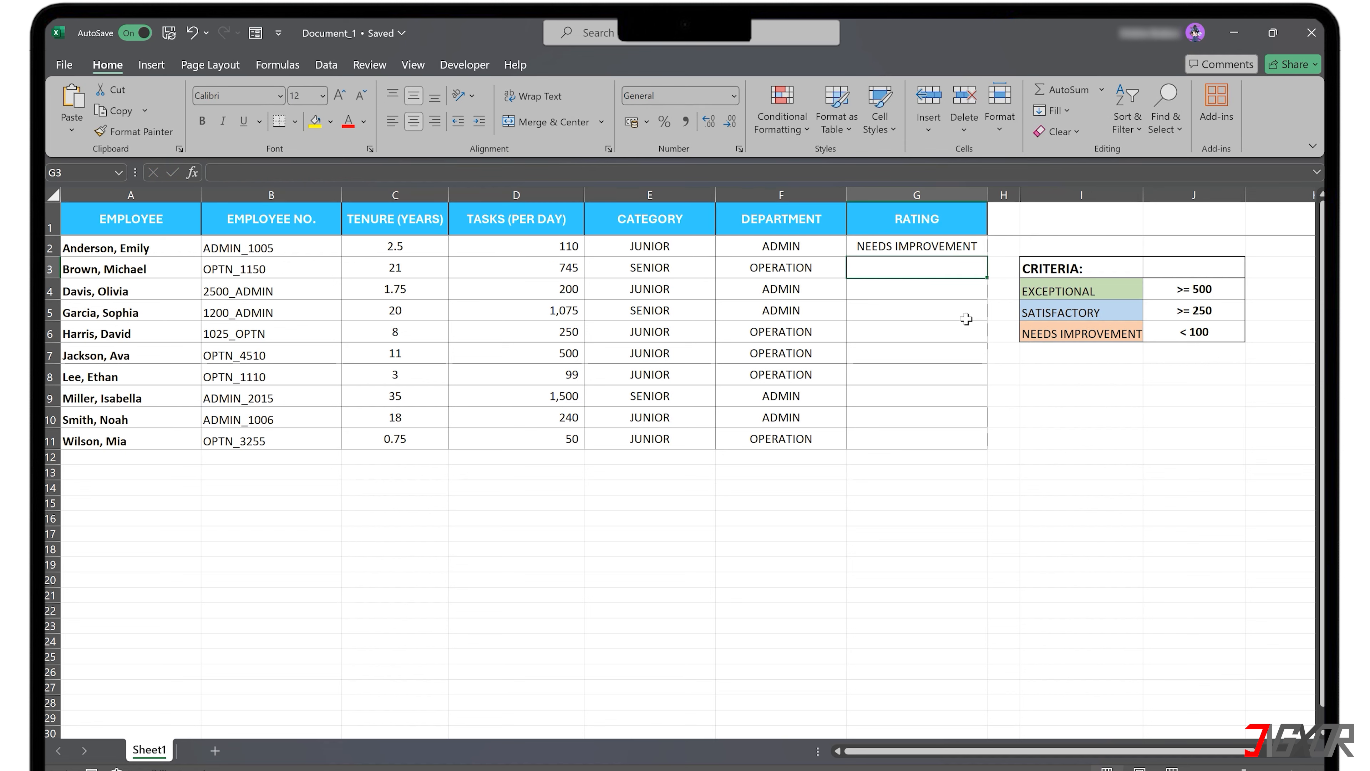
{"action": "left_click", "coordinate": [974, 249]}
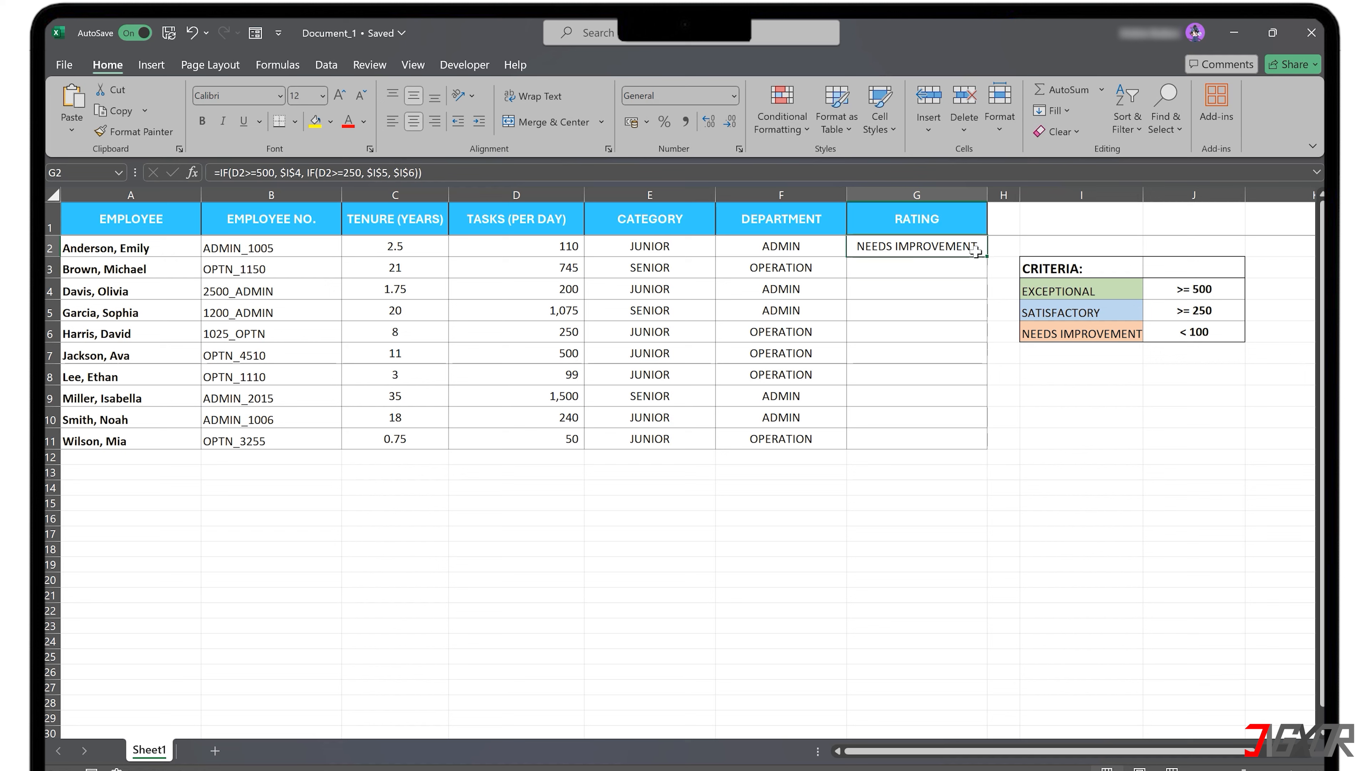
{"action": "double_click", "coordinate": [989, 258]}
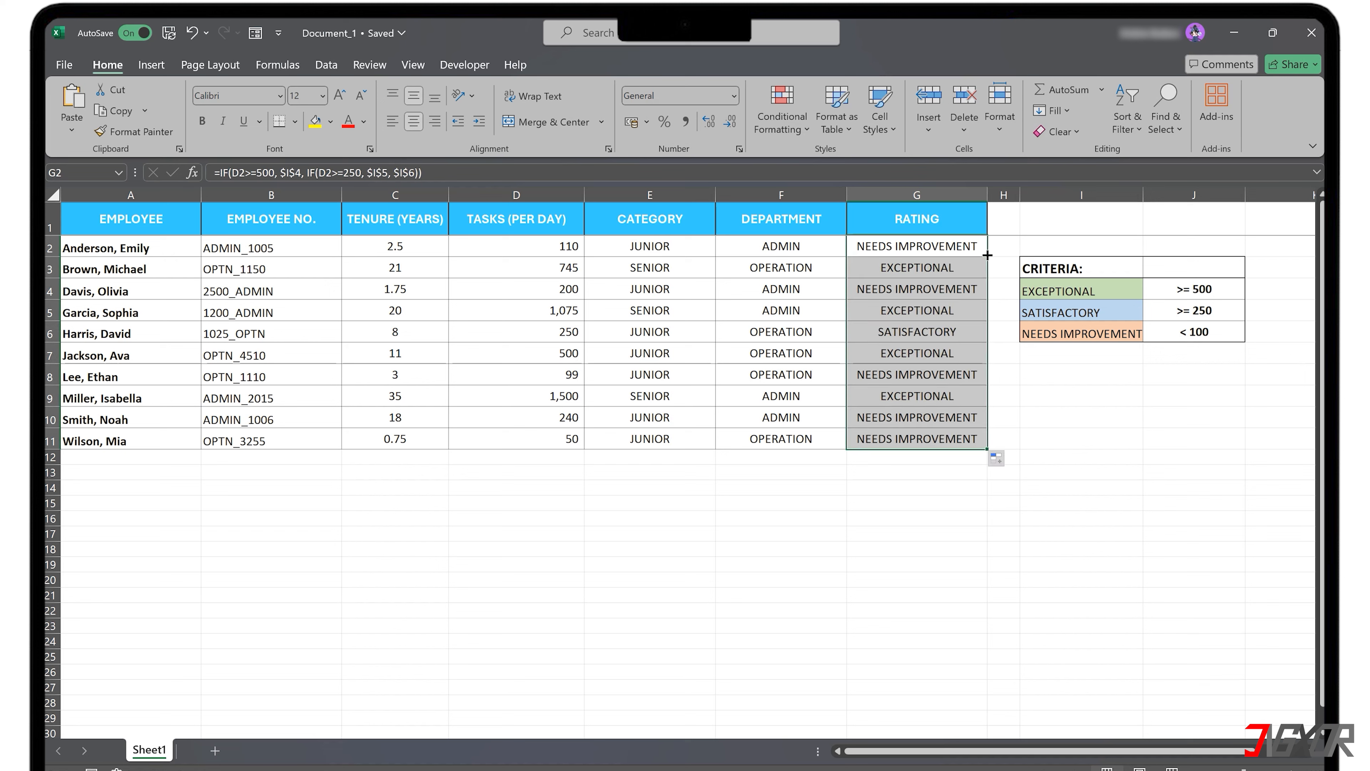
{"action": "left_click", "coordinate": [963, 266]}
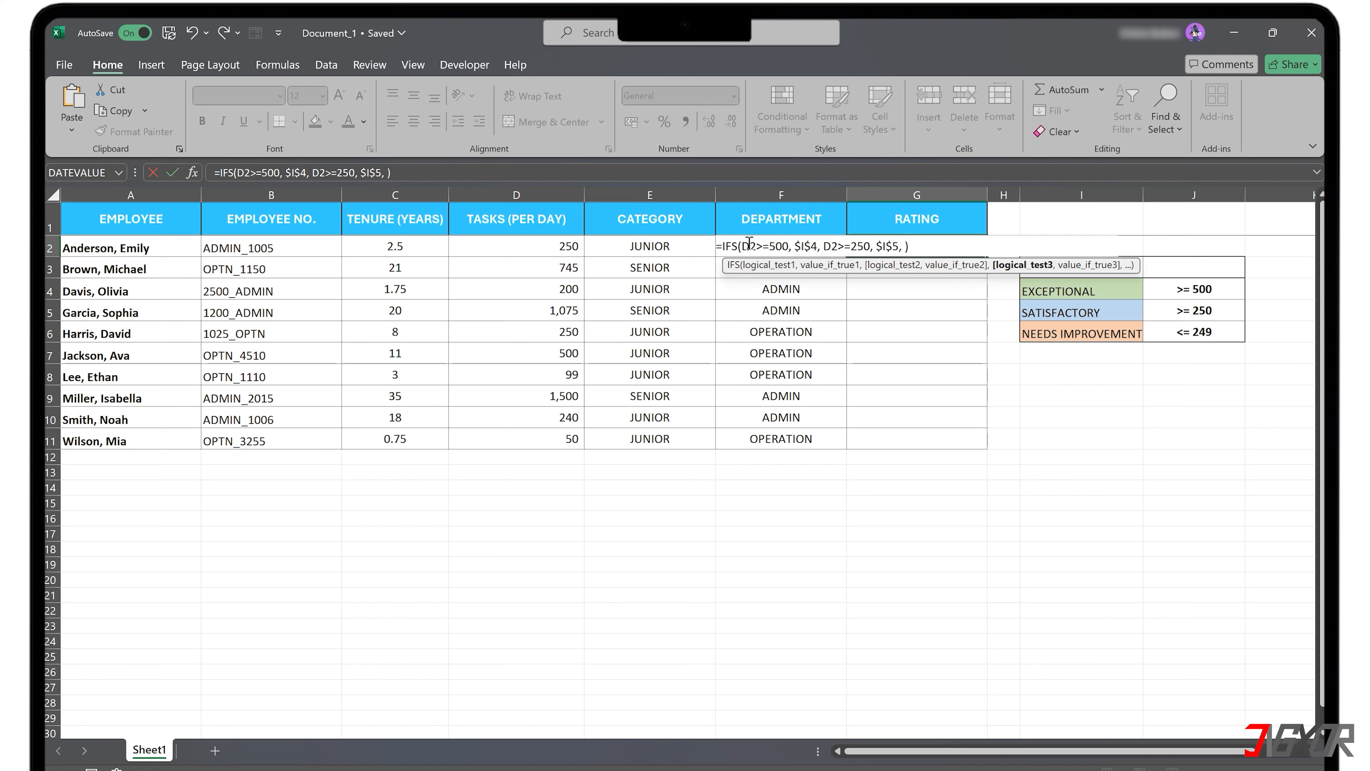
Complete the IFS formula in G2 with the third test D2<=249 returning the absolute reference $I$6, and fill it down through G11
{"action": "left_click", "coordinate": [539, 248]}
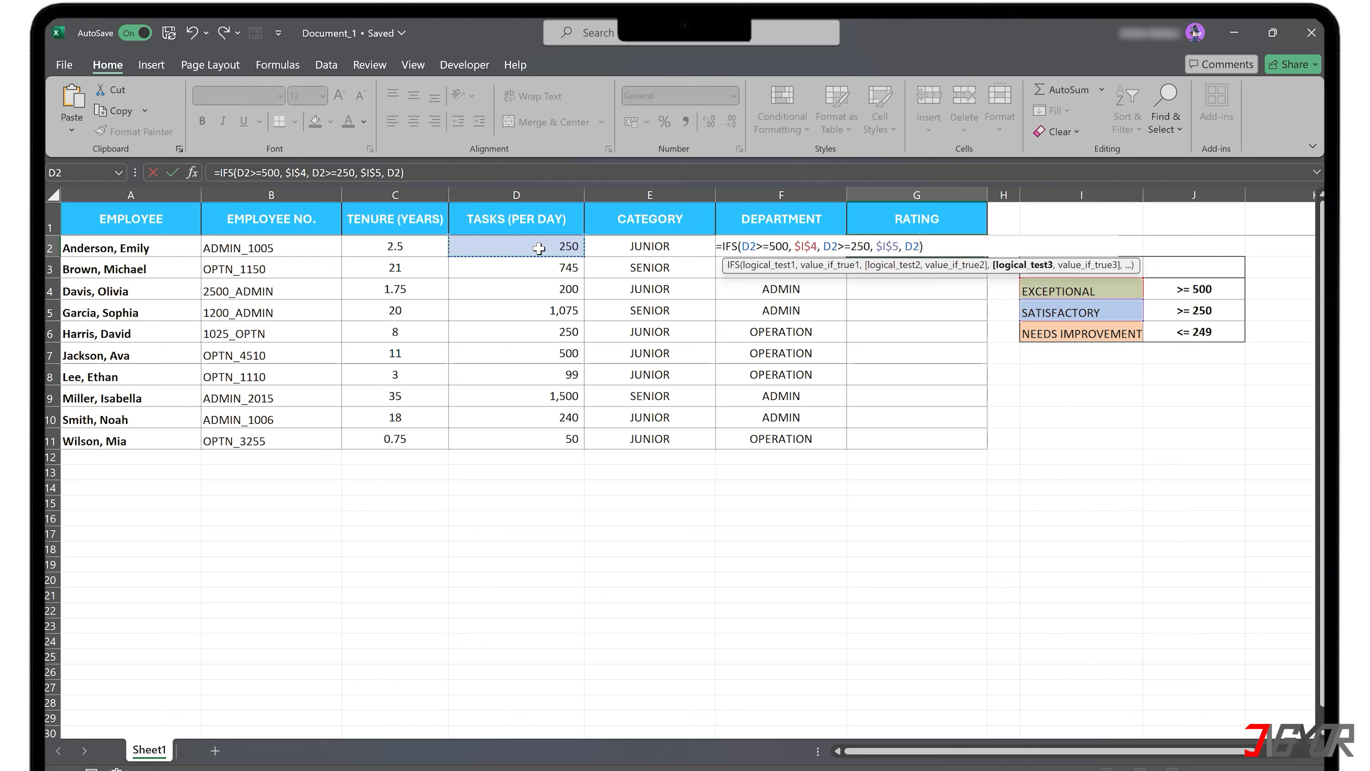
{"action": "type", "text": "<=249,"}
{"action": "left_click", "coordinate": [1076, 333]}
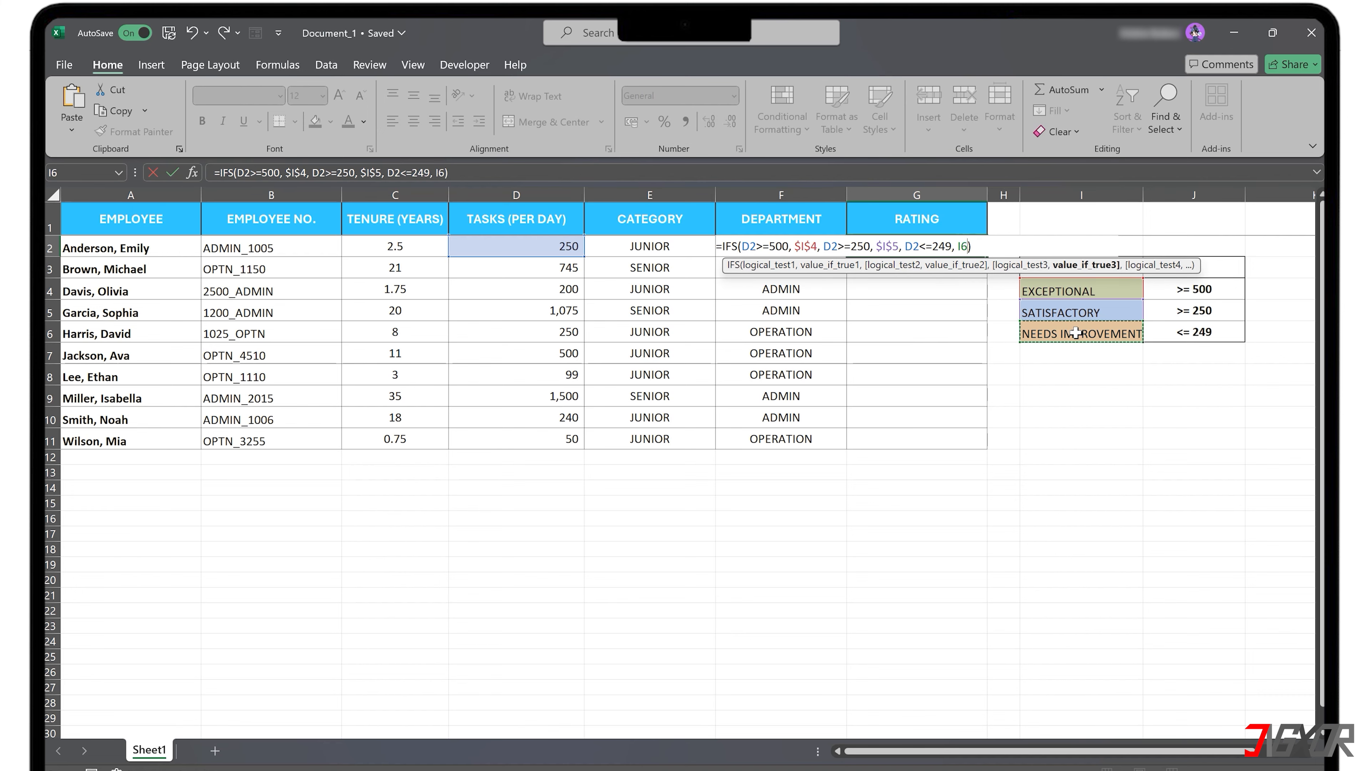
{"action": "key", "text": "F4"}
{"action": "key", "text": "Return"}
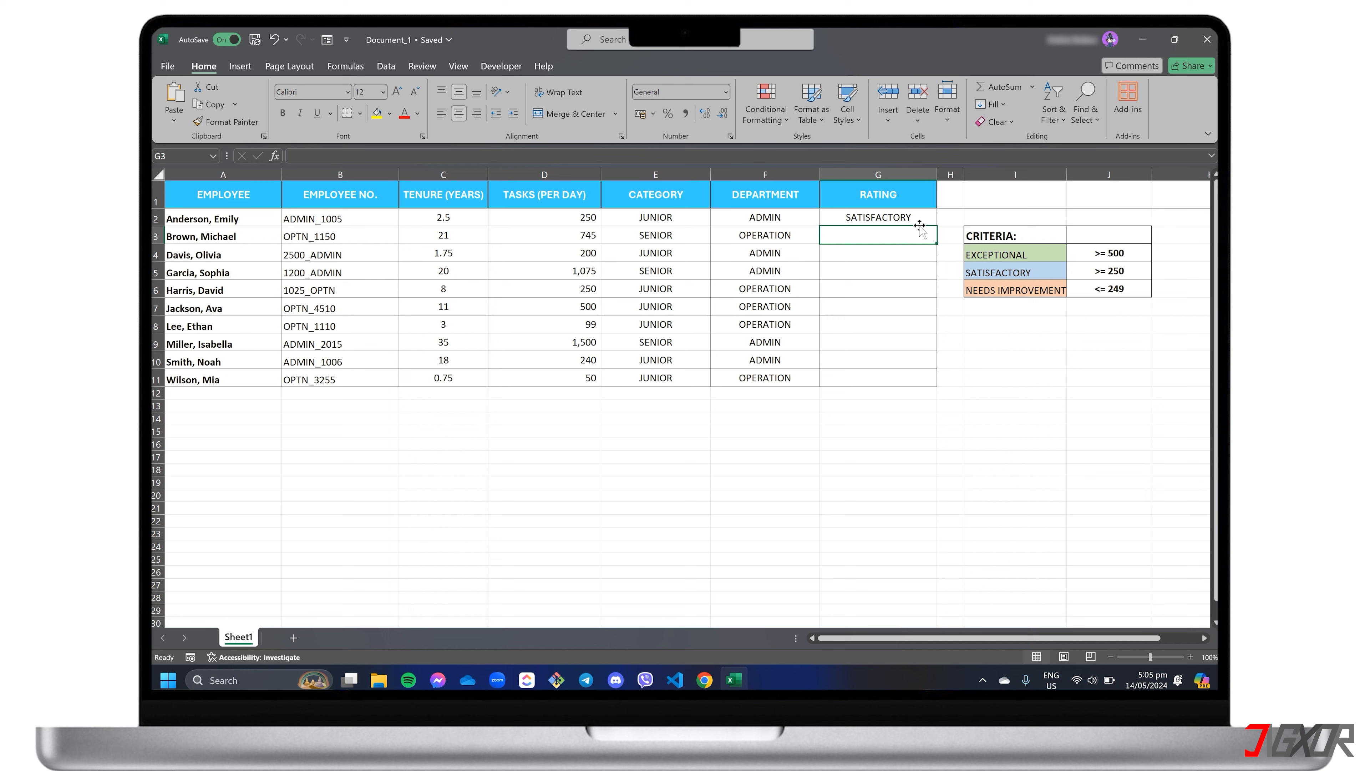
{"action": "left_click", "coordinate": [928, 227]}
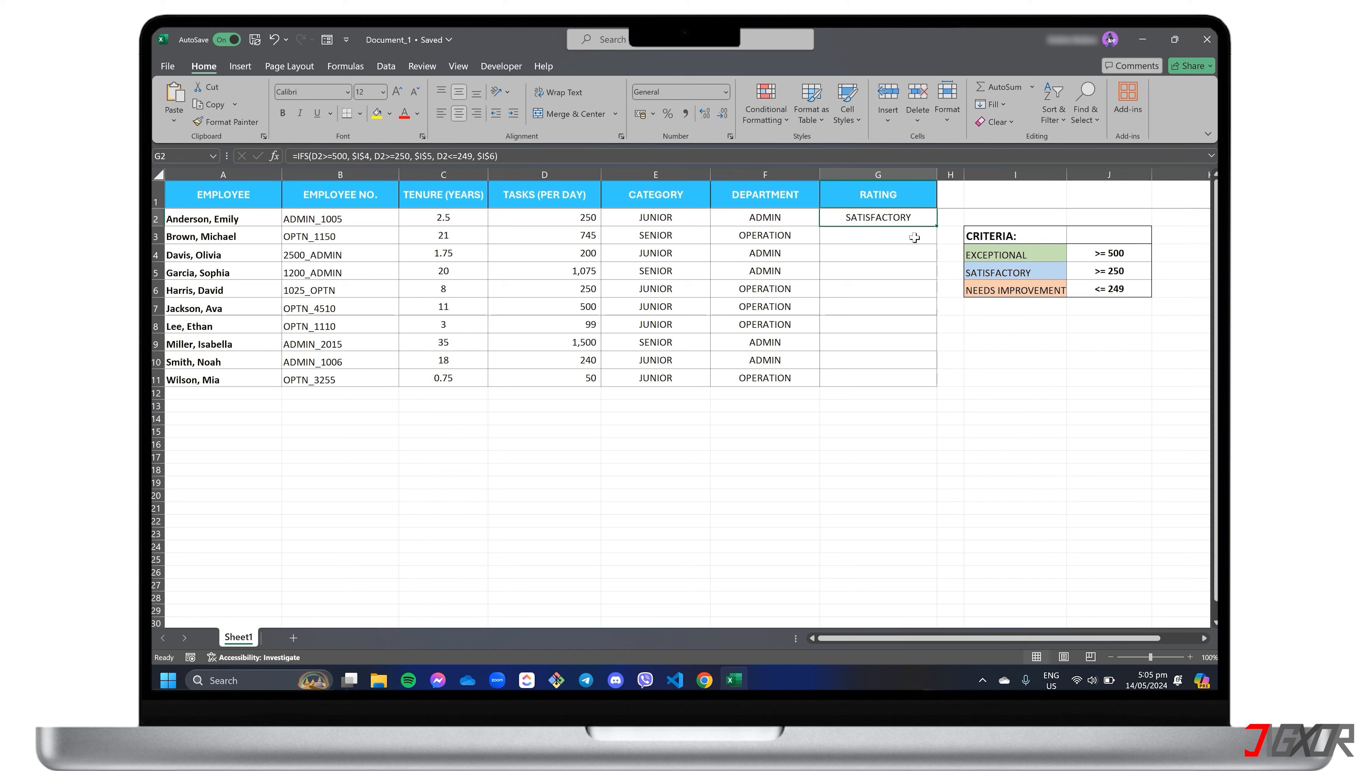
{"action": "double_click", "coordinate": [938, 225]}
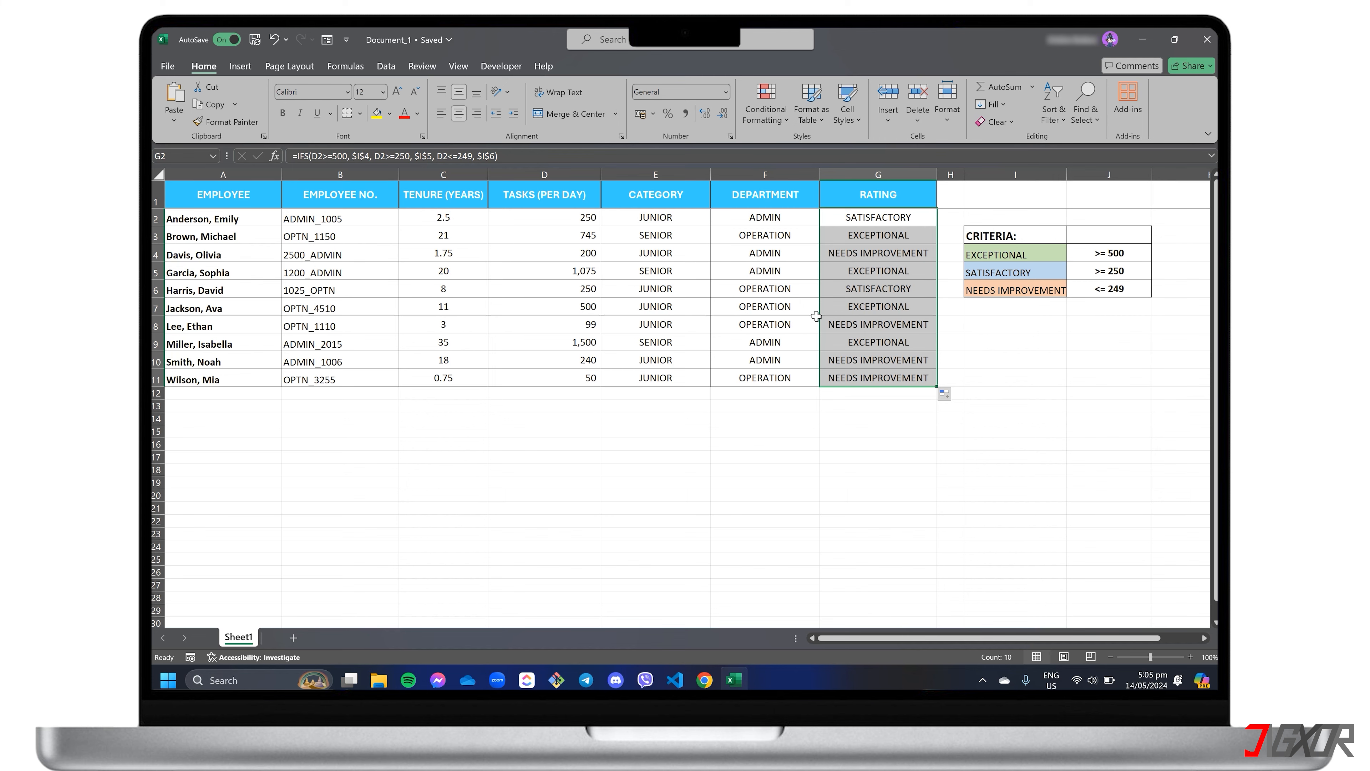
{"action": "scroll", "coordinate": [544, 399], "scroll_direction": "down", "scroll_amount": 5}
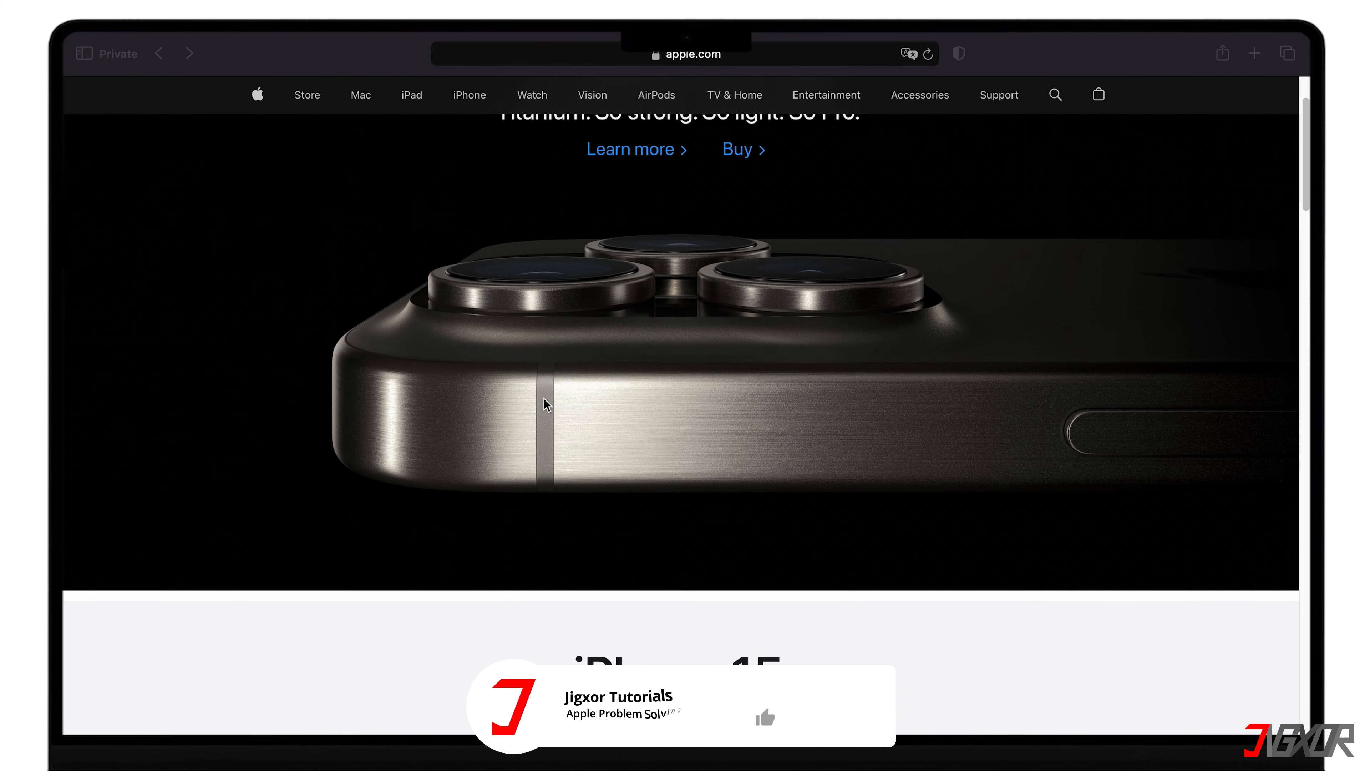
{"action": "scroll", "coordinate": [544, 399], "scroll_direction": "down", "scroll_amount": 5}
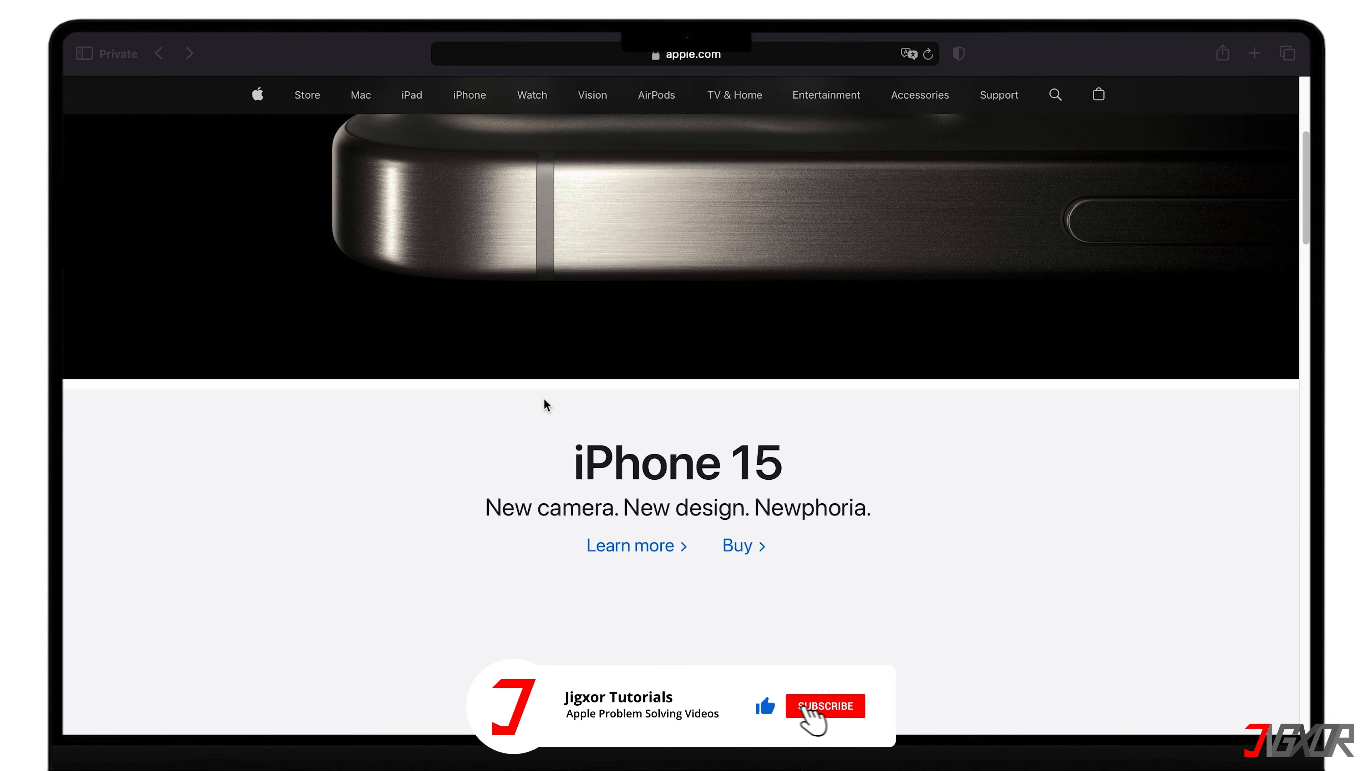
{"action": "scroll", "coordinate": [544, 399], "scroll_direction": "down", "scroll_amount": 5}
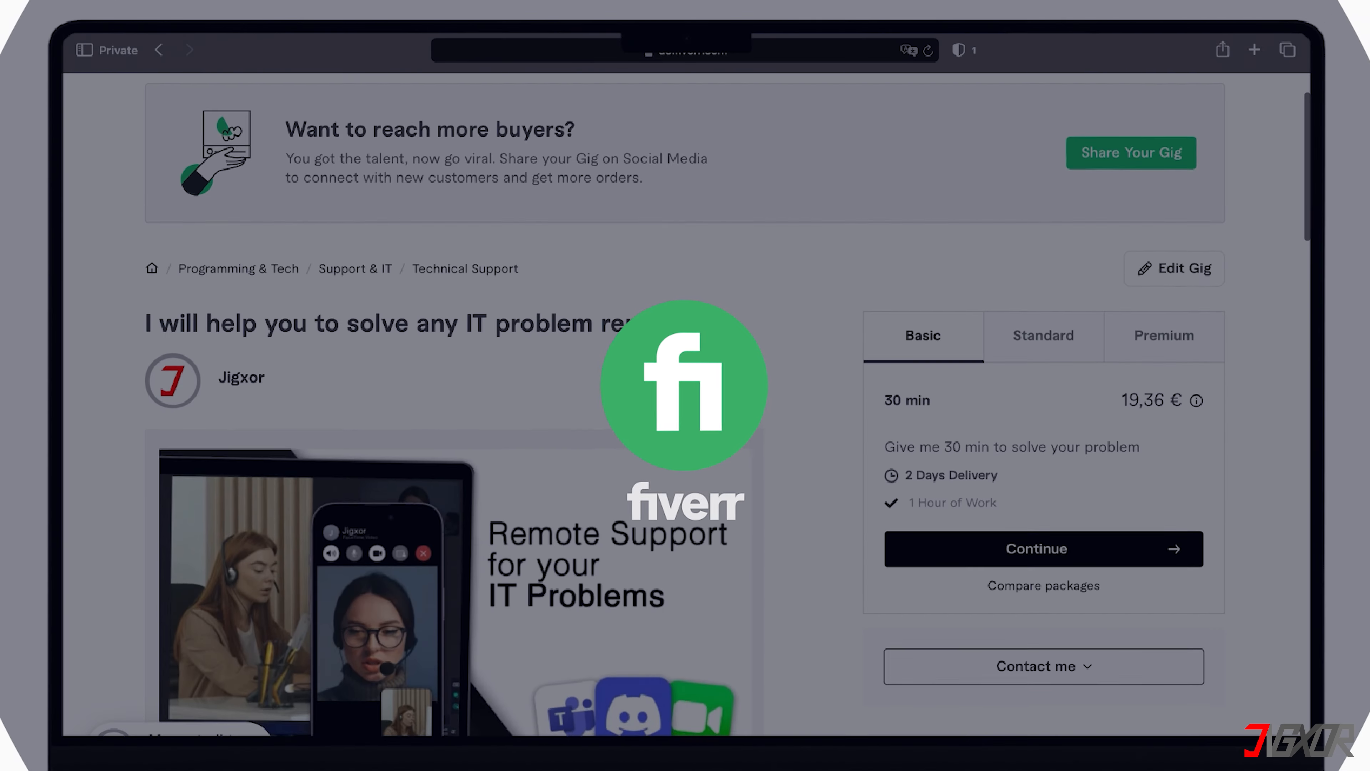
{"action": "scroll", "coordinate": [448, 378], "scroll_direction": "down", "scroll_amount": 15}
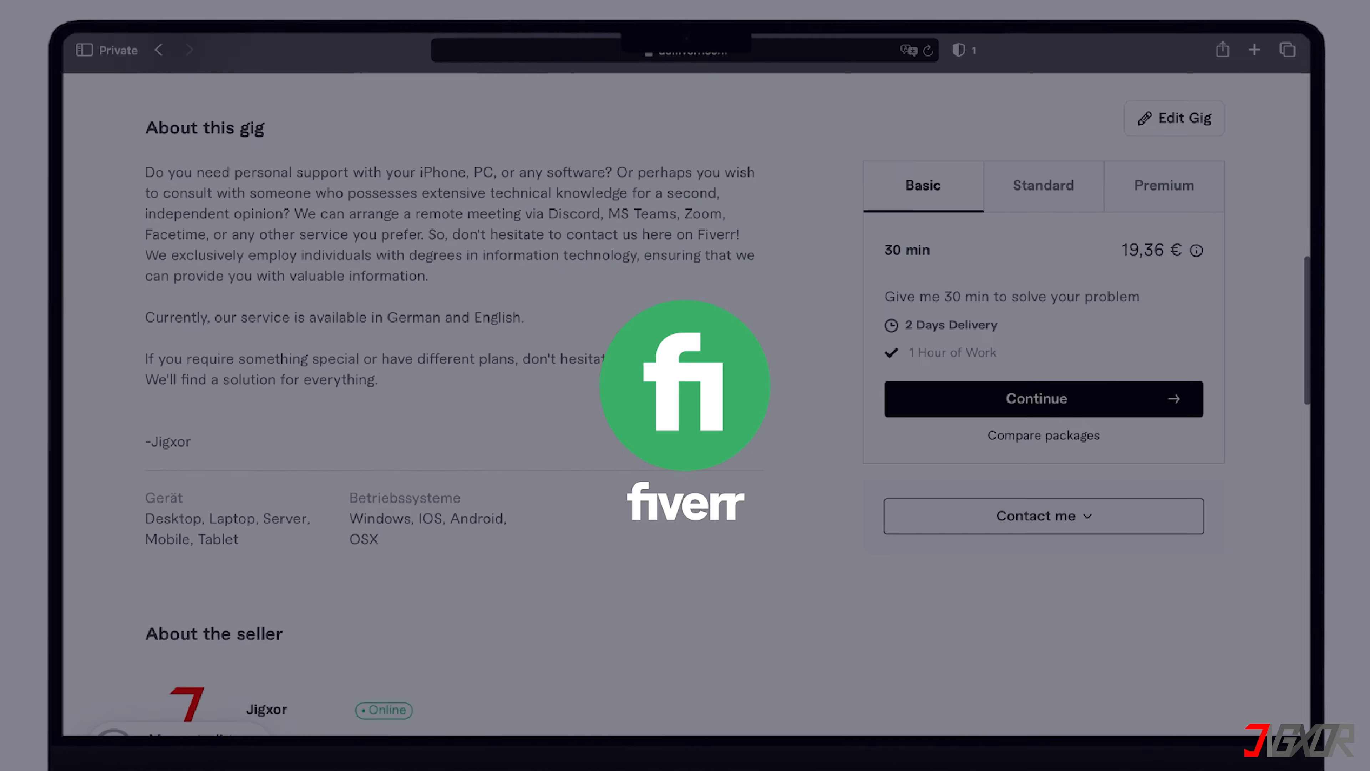
{"action": "scroll", "coordinate": [701, 383], "scroll_direction": "down", "scroll_amount": 20}
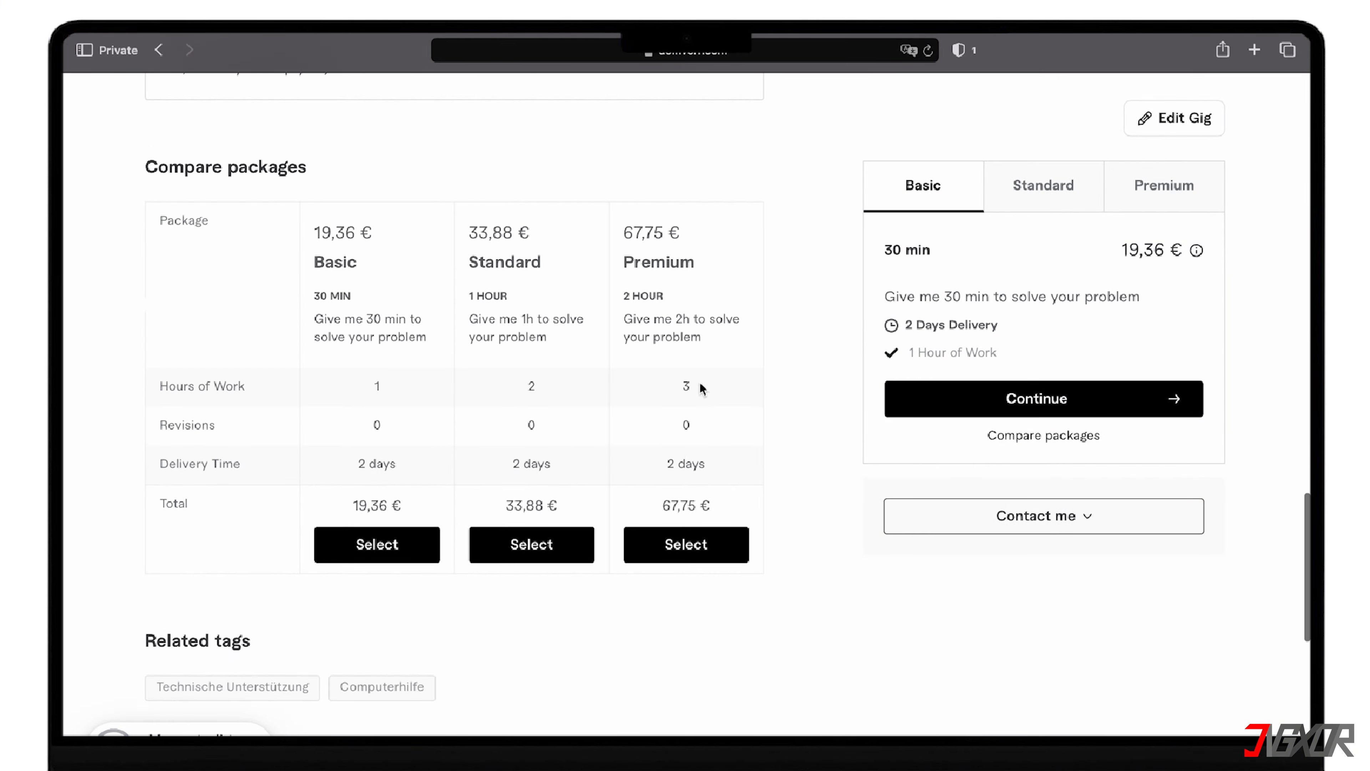